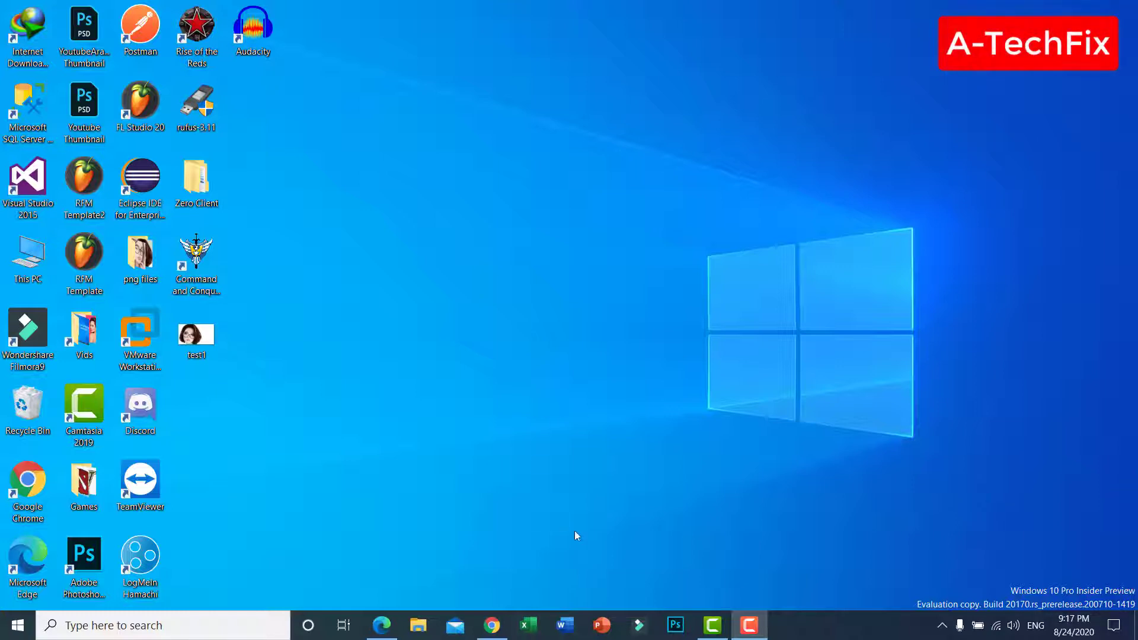
# Preview the test1 image in an enlarged viewer window, close it, and place its icon in an empty area of the desktop
pyautogui.moveTo(202, 337); pyautogui.dragTo(498, 278)
pyautogui.doubleClick(482, 256)
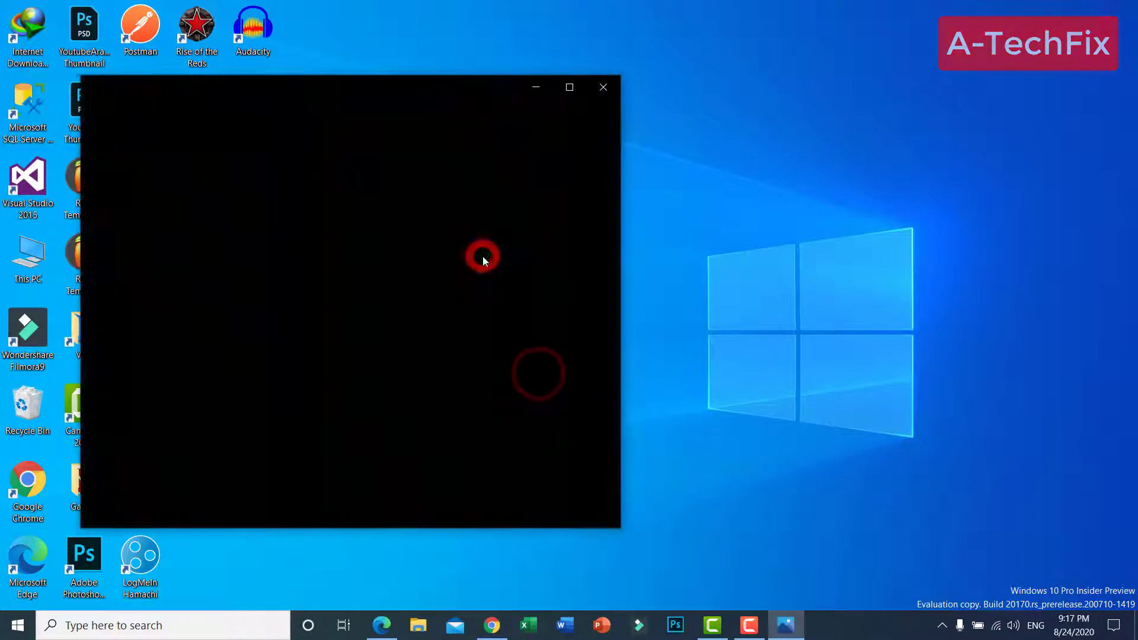
pyautogui.moveTo(419, 96); pyautogui.dragTo(570, 86)
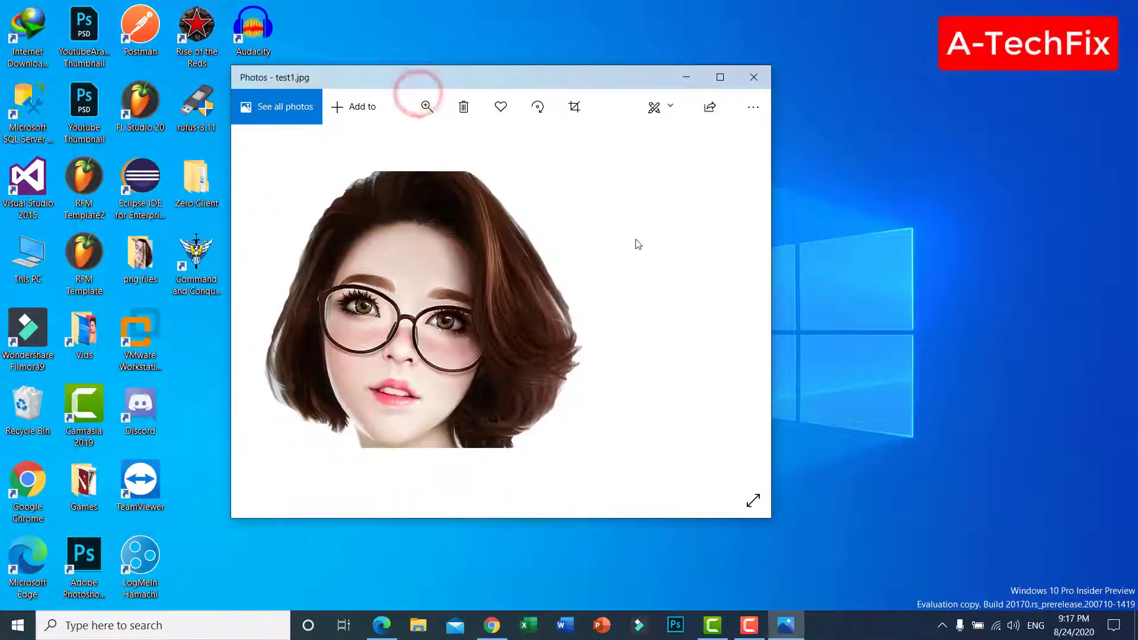
pyautogui.click(720, 77)
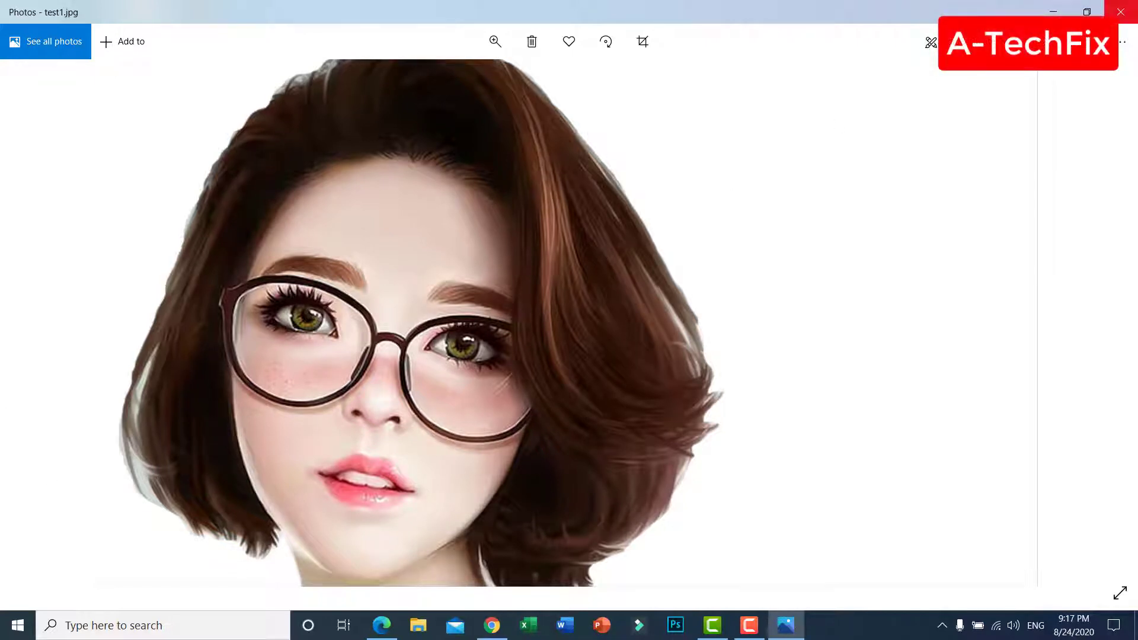
pyautogui.click(1135, 2)
pyautogui.moveTo(487, 266); pyautogui.dragTo(551, 201)
pyautogui.click(610, 296)
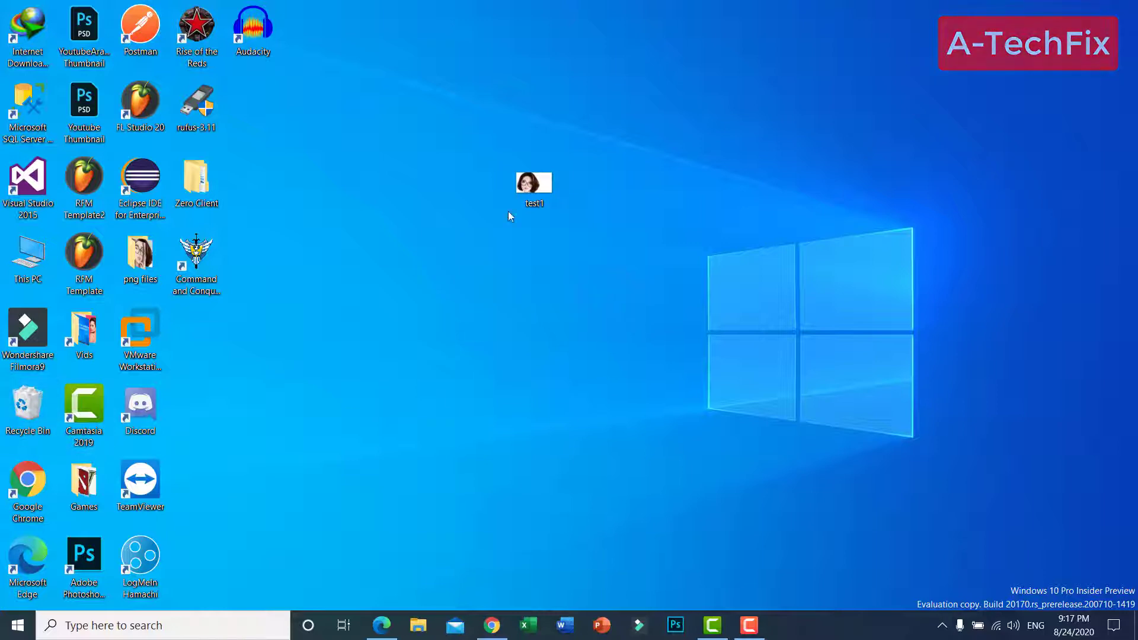
# Switch to Photoshop and open the test1 image from the Desktop folder
pyautogui.click(677, 625)
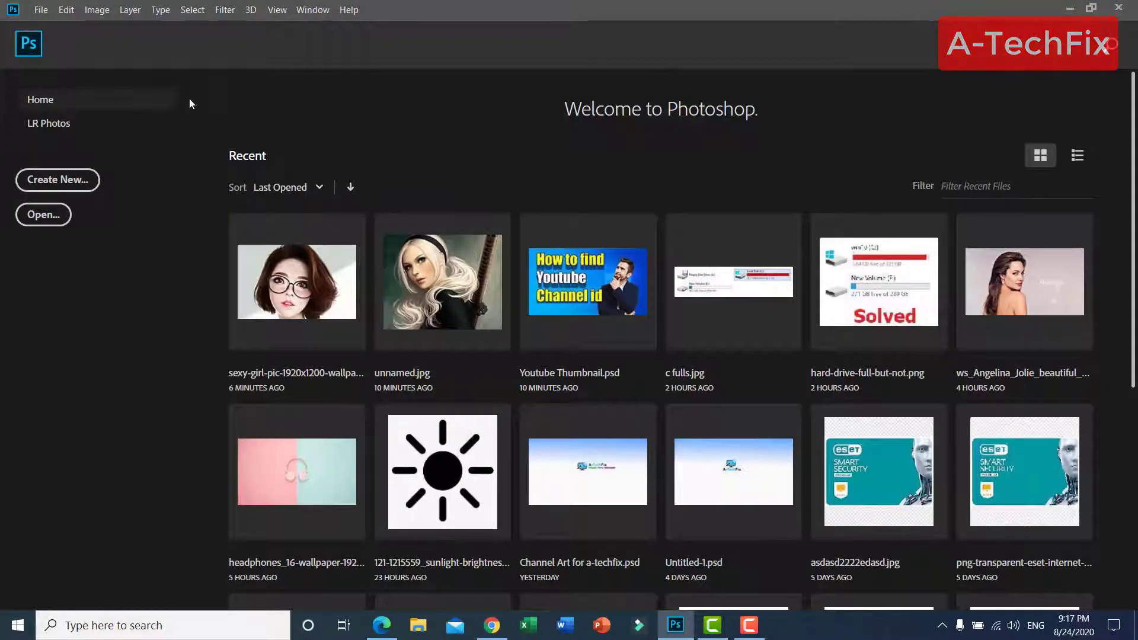
pyautogui.click(41, 10)
pyautogui.click(57, 39)
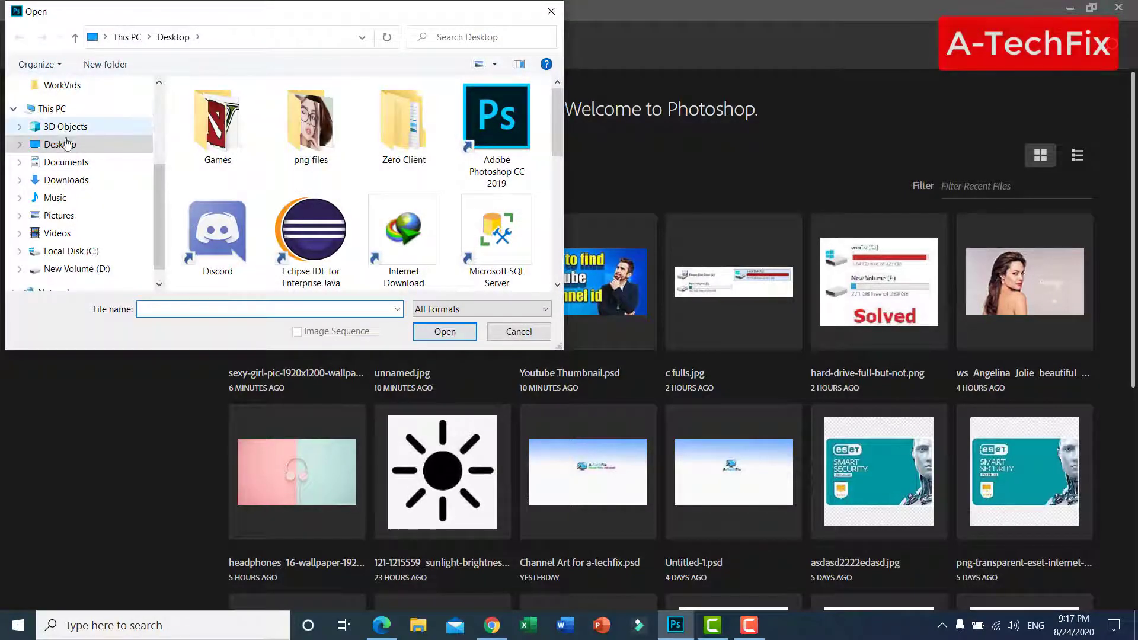
pyautogui.click(60, 144)
pyautogui.scroll(-2, 305, 207)
pyautogui.scroll(-3, 305, 206)
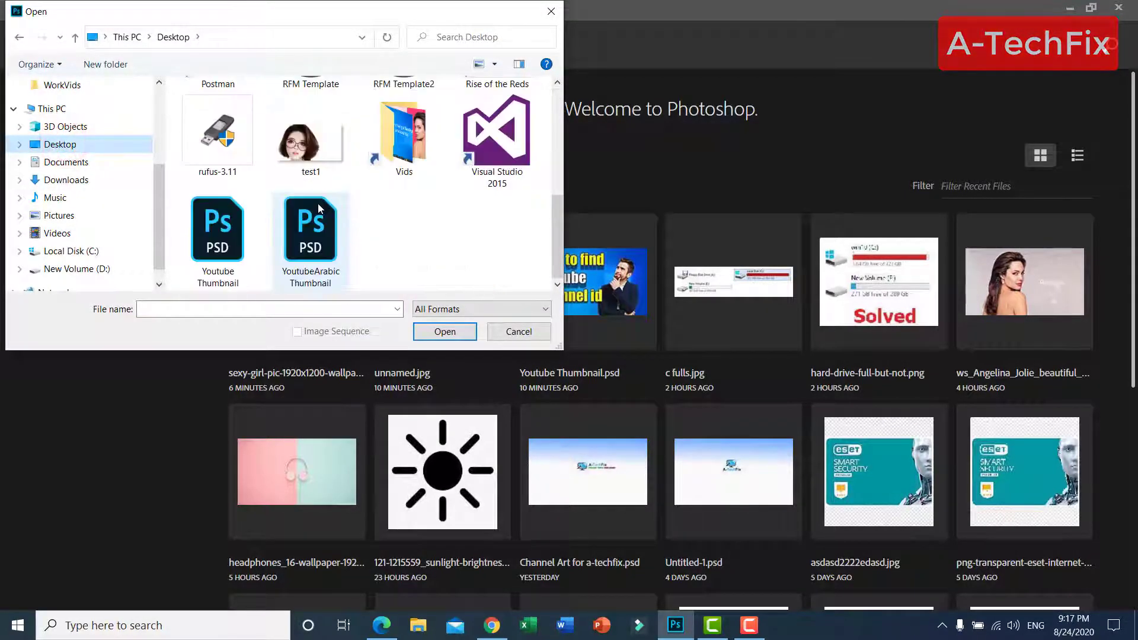
pyautogui.click(293, 142)
pyautogui.click(445, 332)
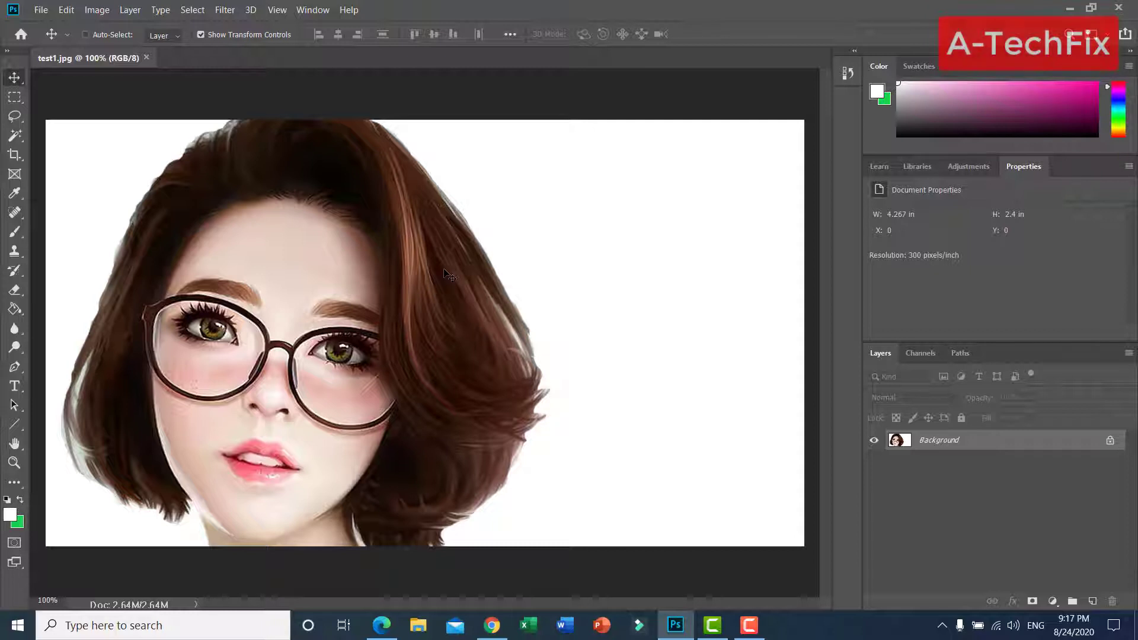
# Unlock the Background layer so it becomes a regular editable layer
pyautogui.hotkey('ctrl', '-')
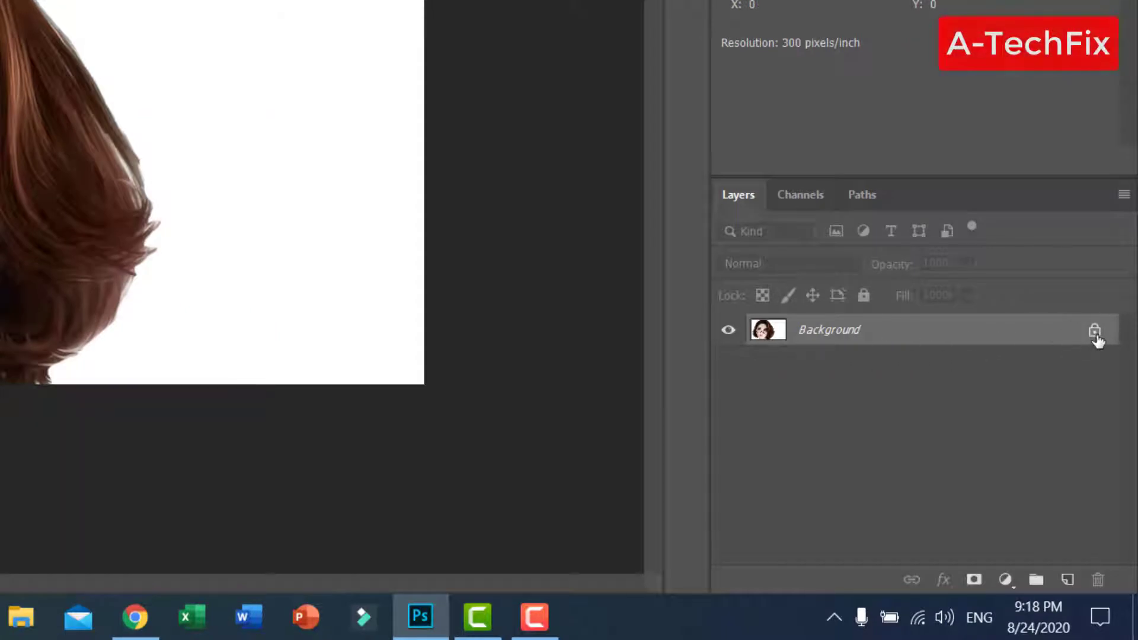
pyautogui.click(1095, 334)
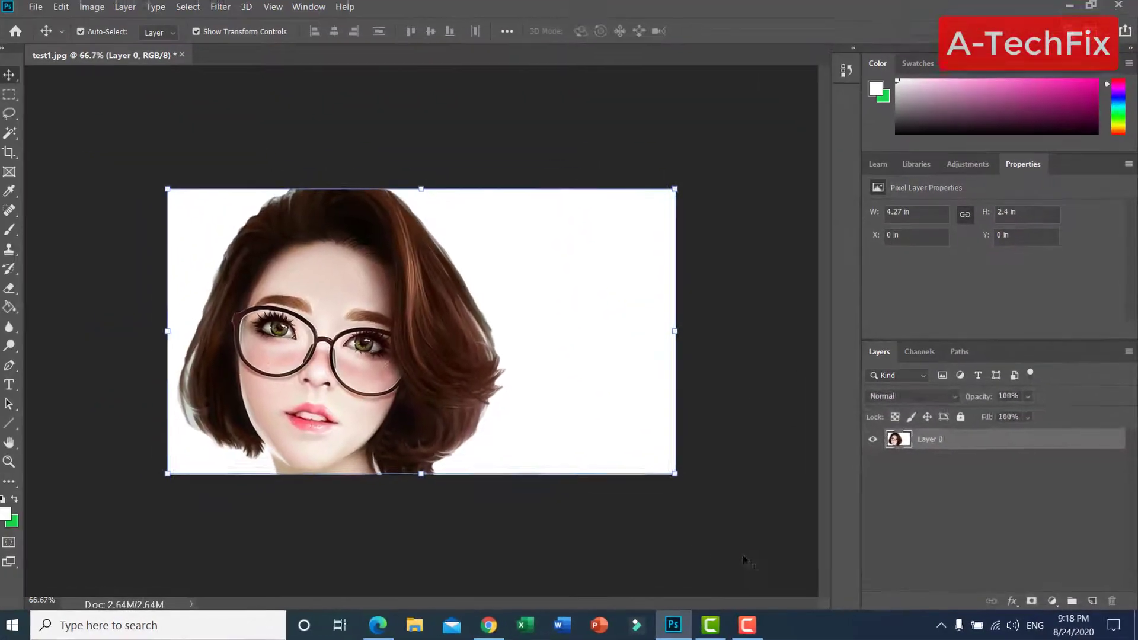
pyautogui.click(521, 513)
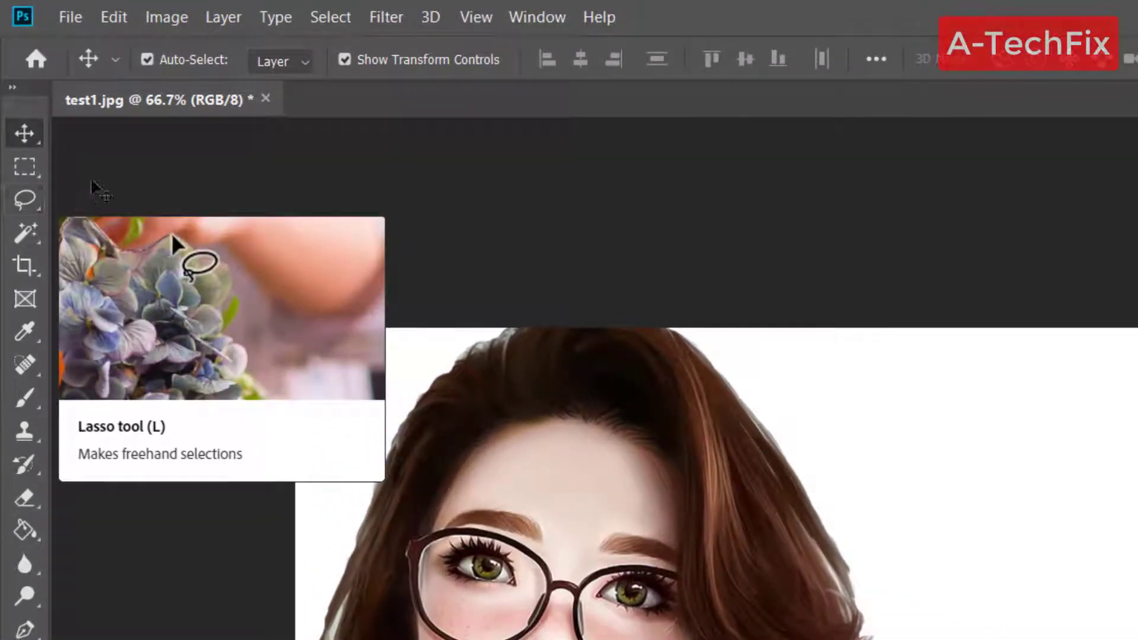
# Select the white background to the right of the woman's hair on Layer 0 with the Magic Wand, delete it, and deselect
pyautogui.click(34, 203)
pyautogui.click(23, 205)
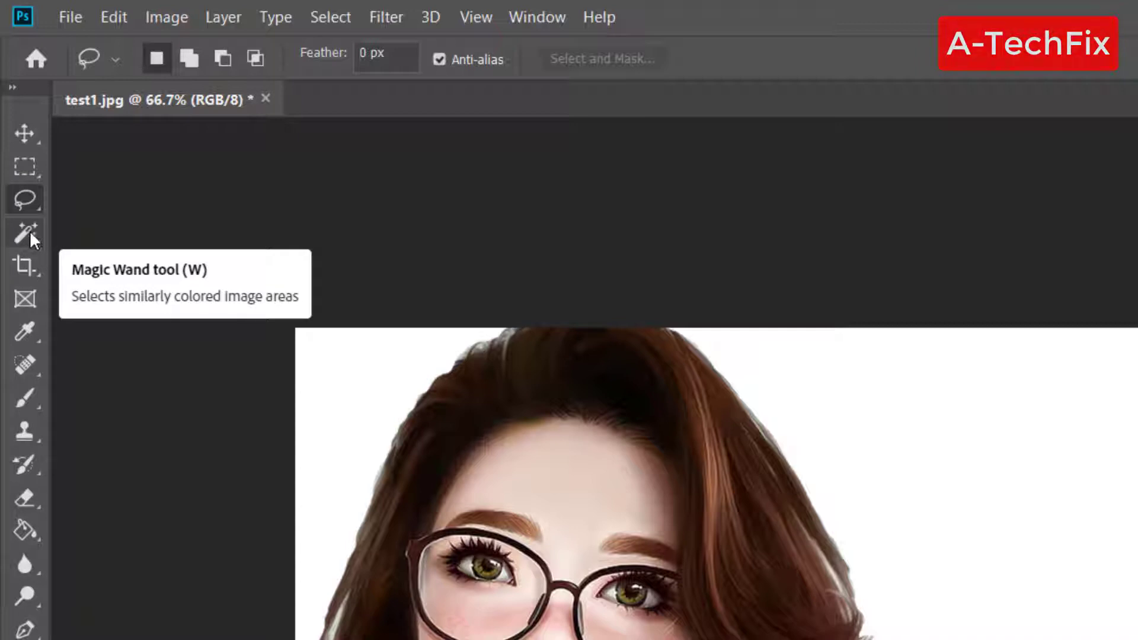
pyautogui.click(30, 234)
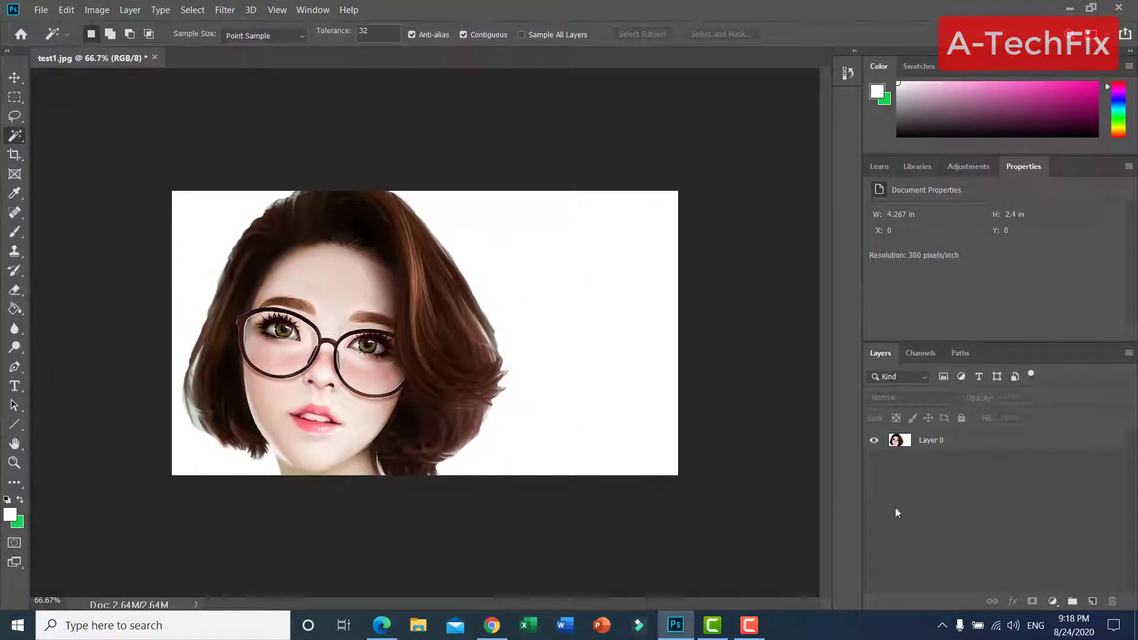
pyautogui.click(992, 448)
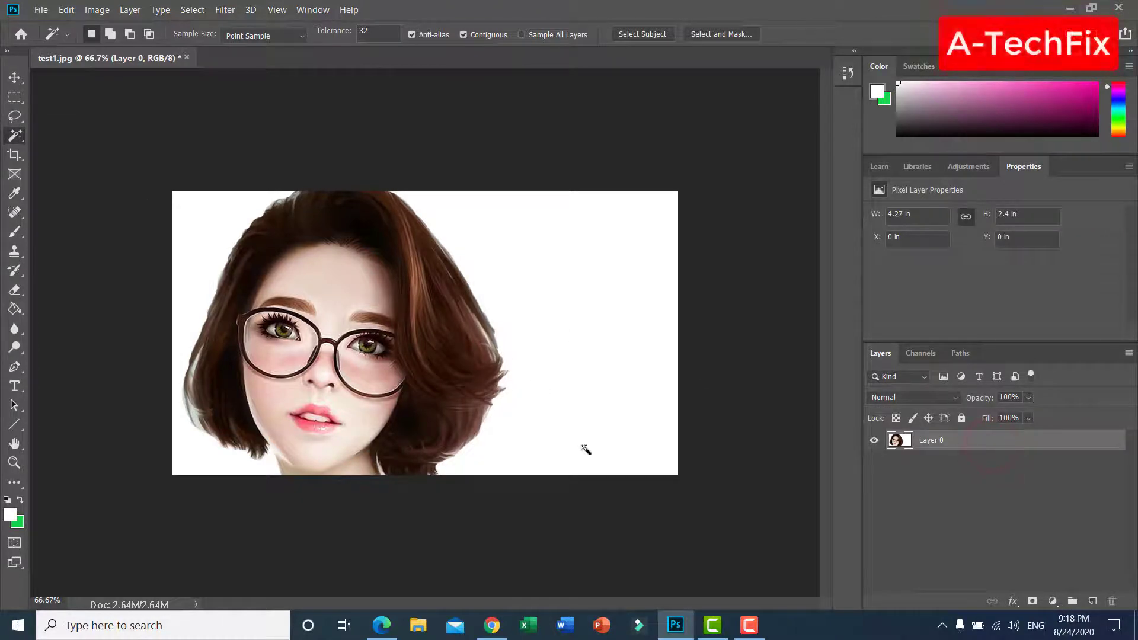
pyautogui.click(572, 341)
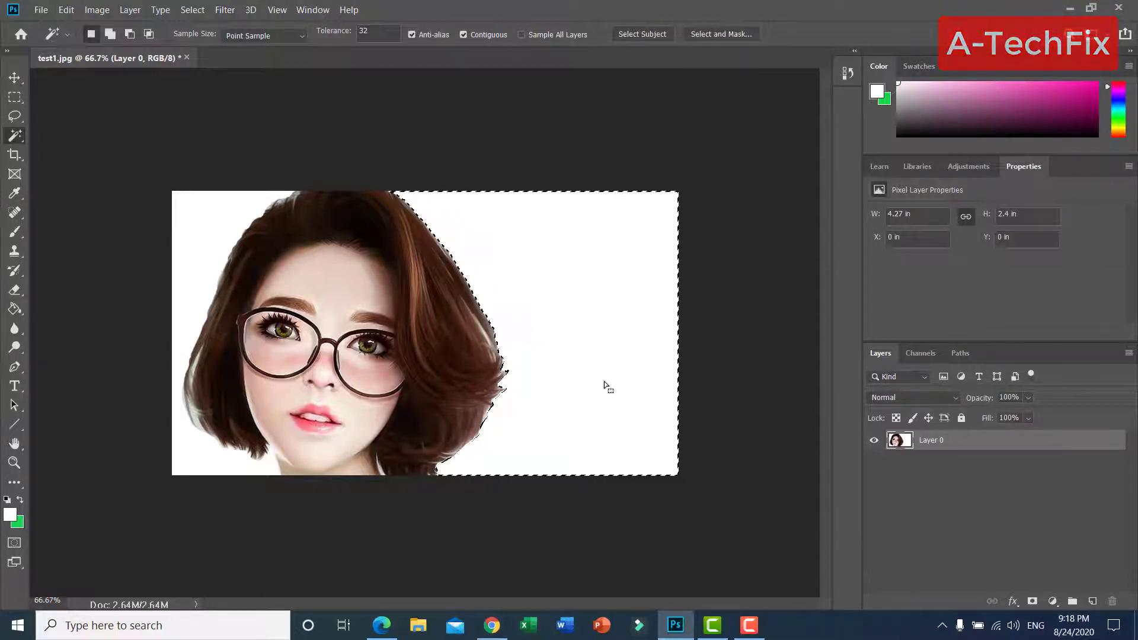
pyautogui.press('Delete')
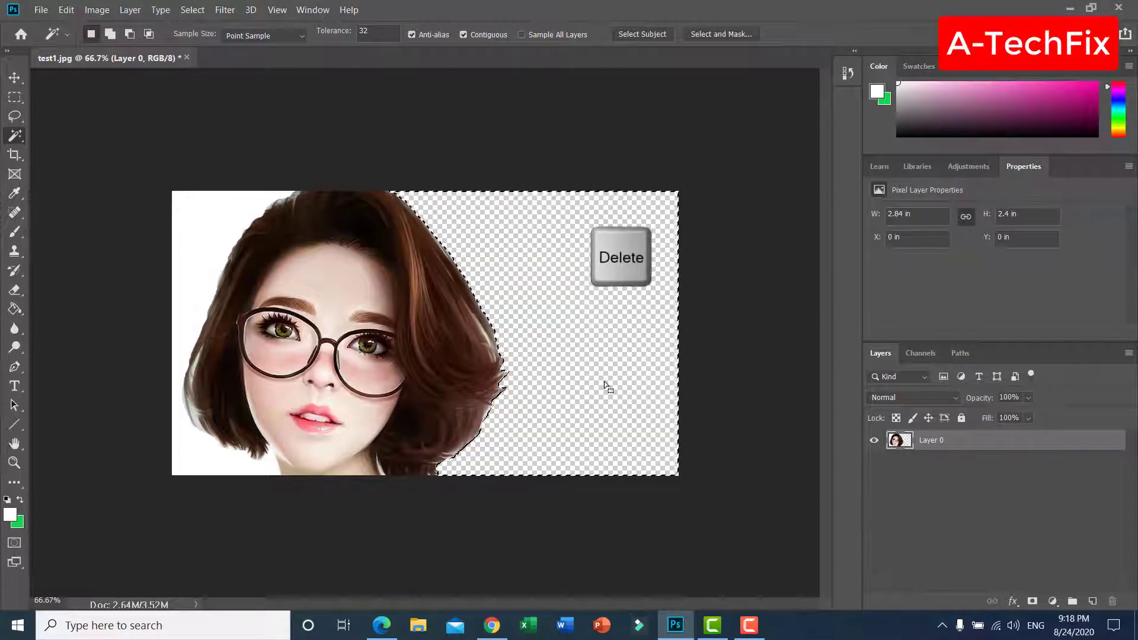
pyautogui.click(599, 393)
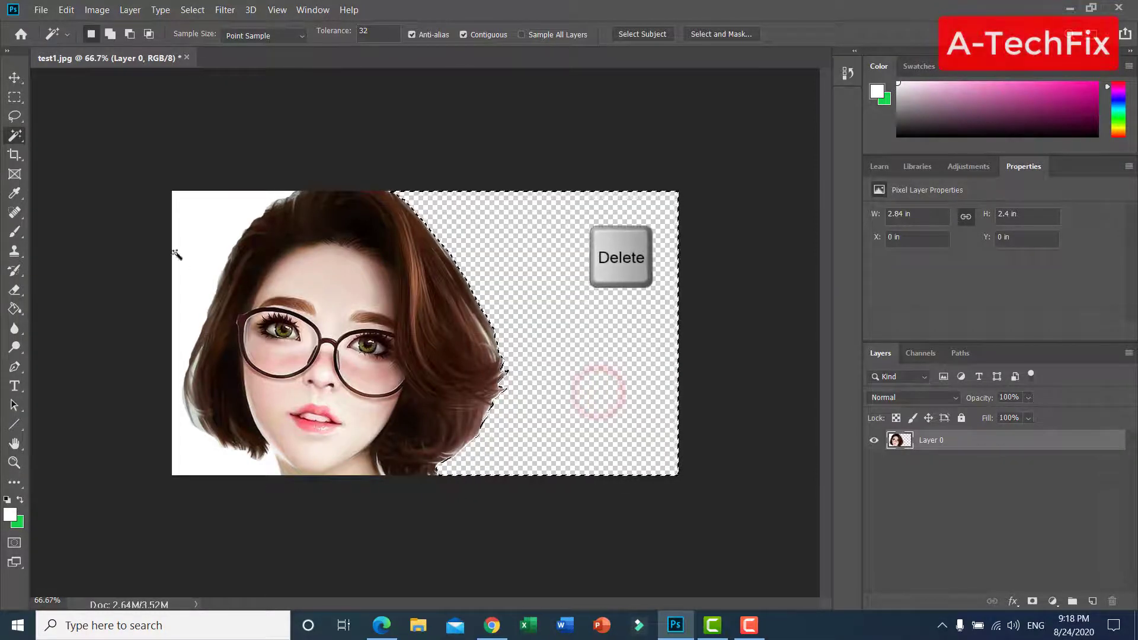
# Outline the white gap between the woman's left-side hair and neck with the Lasso tool, delete it, and deselect
pyautogui.click(198, 219)
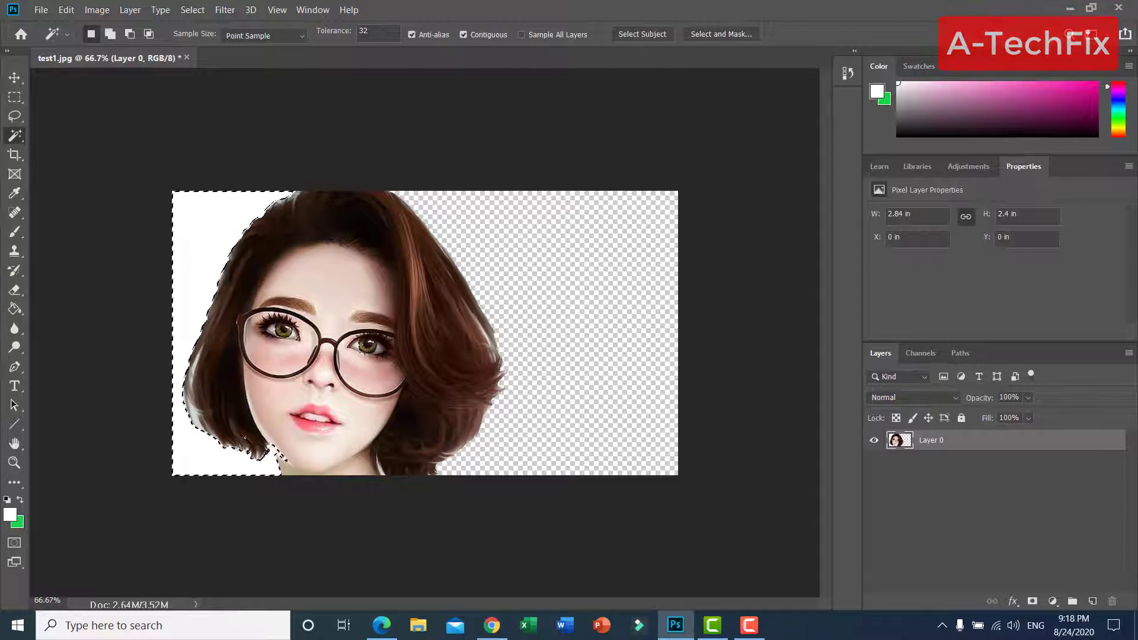
pyautogui.click(227, 467)
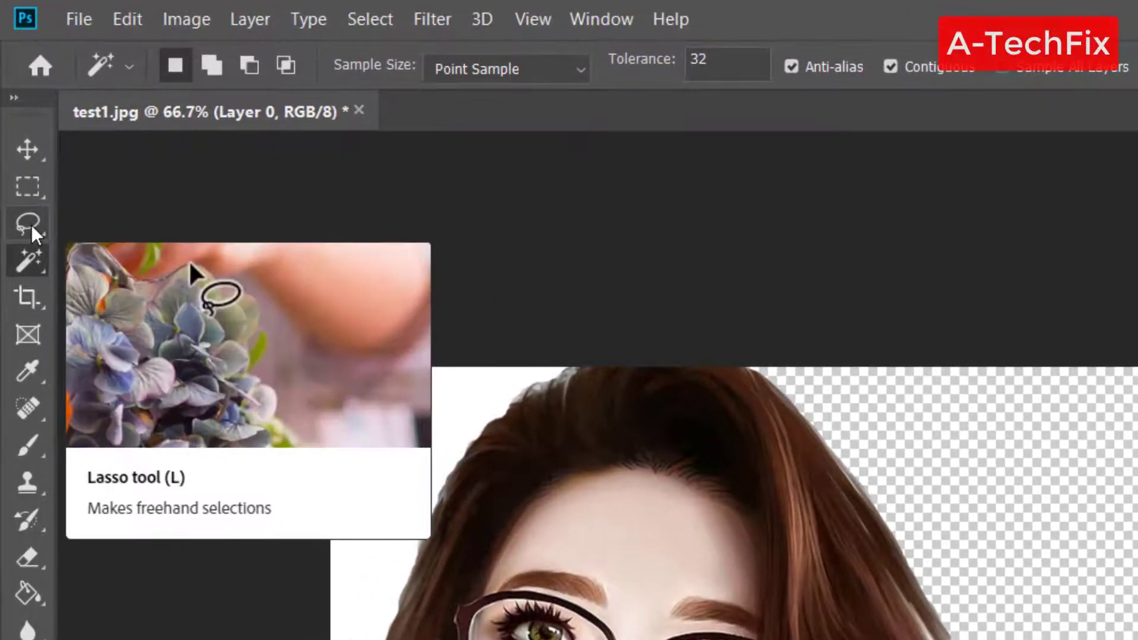
pyautogui.click(31, 225)
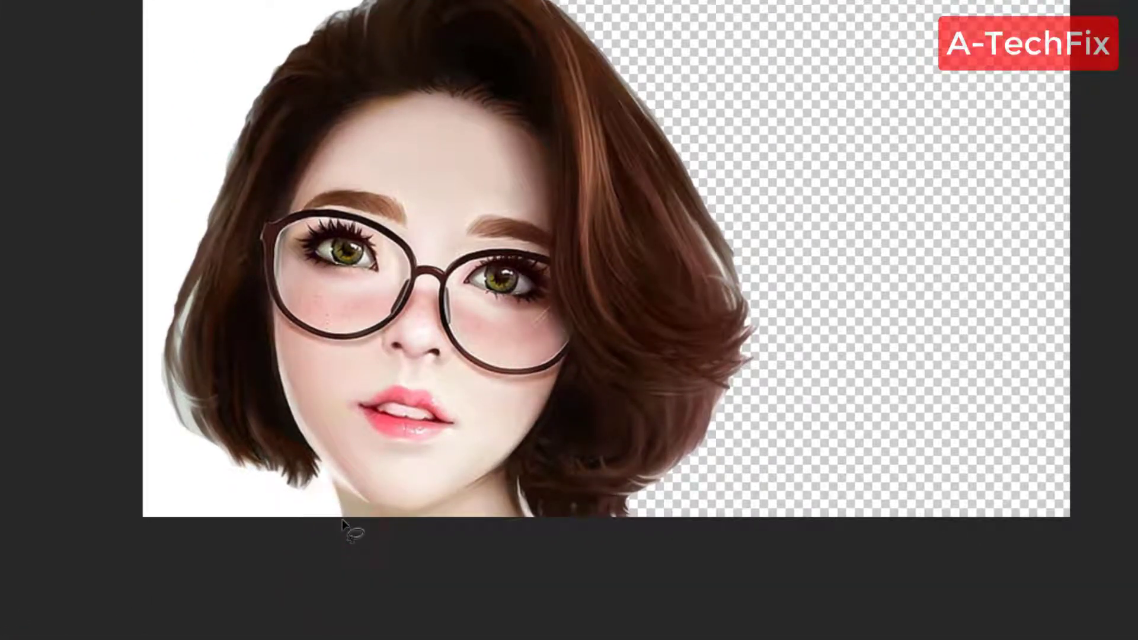
pyautogui.click(343, 522)
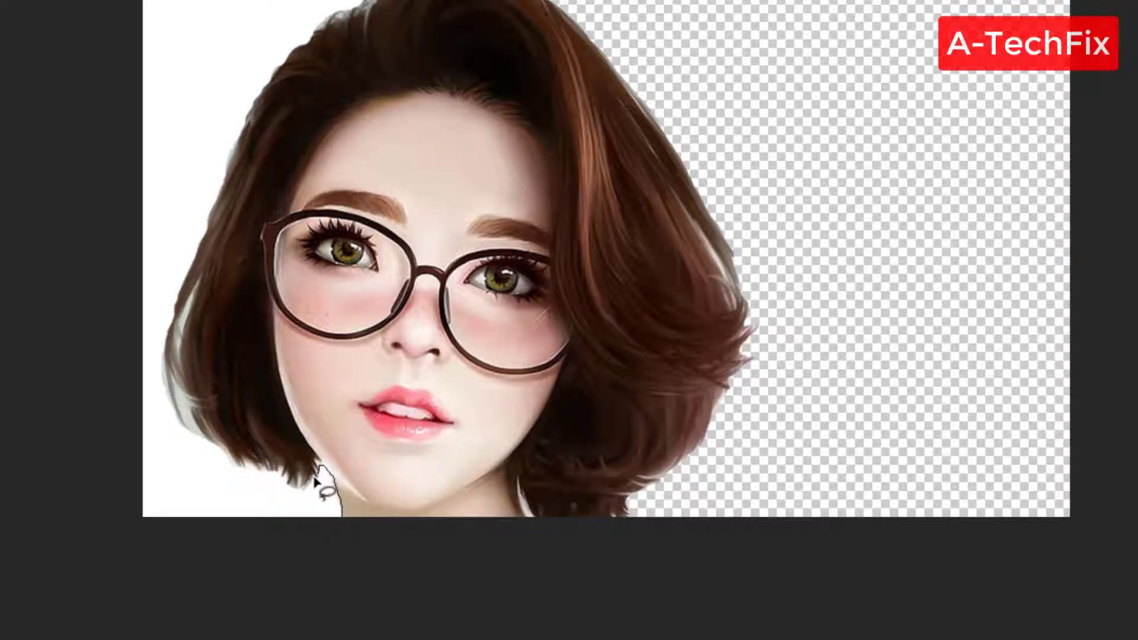
pyautogui.moveTo(287, 495)
pyautogui.mouseDown()
pyautogui.moveTo(289, 523)
pyautogui.moveTo(343, 541)
pyautogui.mouseUp()
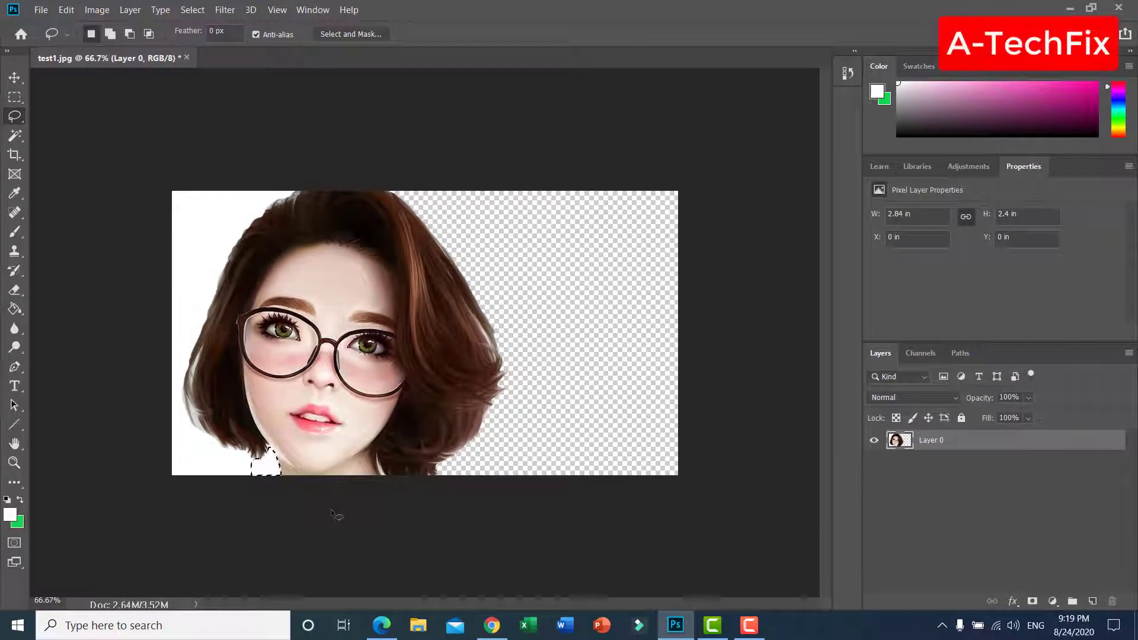
pyautogui.press('Delete')
pyautogui.click(331, 511)
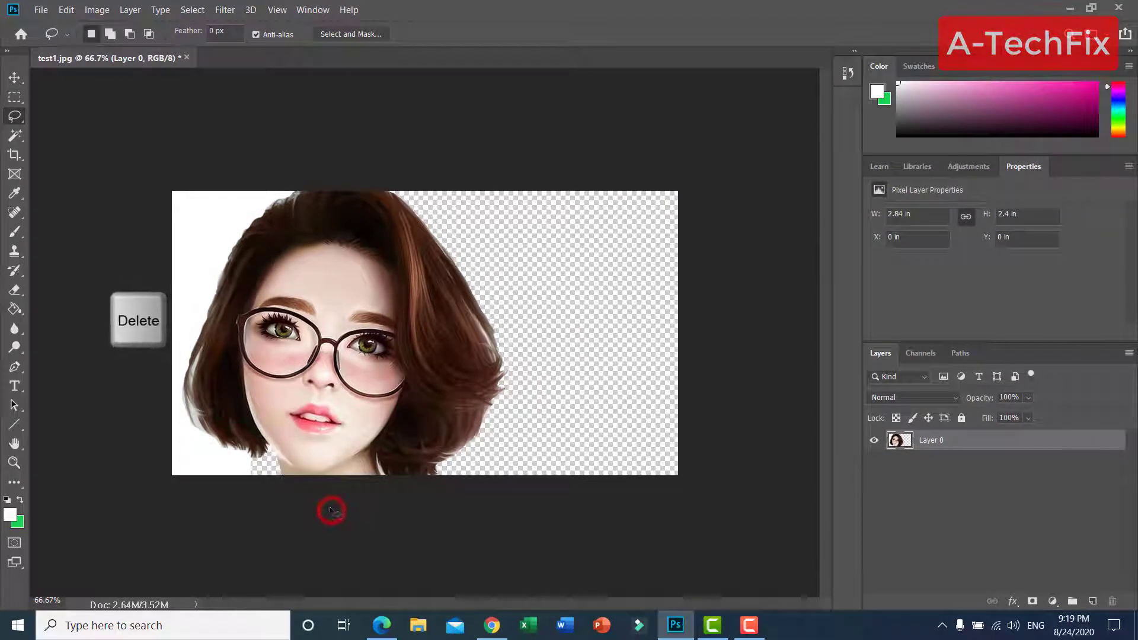
# Select the remaining white background to the left of the hair with the Magic Wand, delete it, and deselect
pyautogui.click(19, 136)
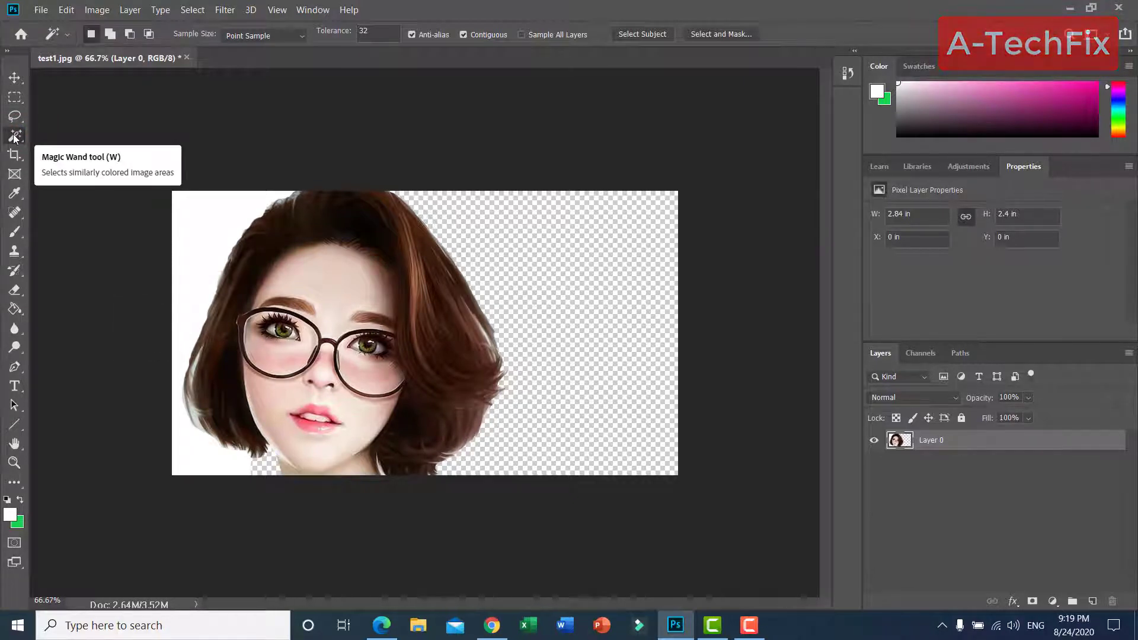
pyautogui.click(196, 267)
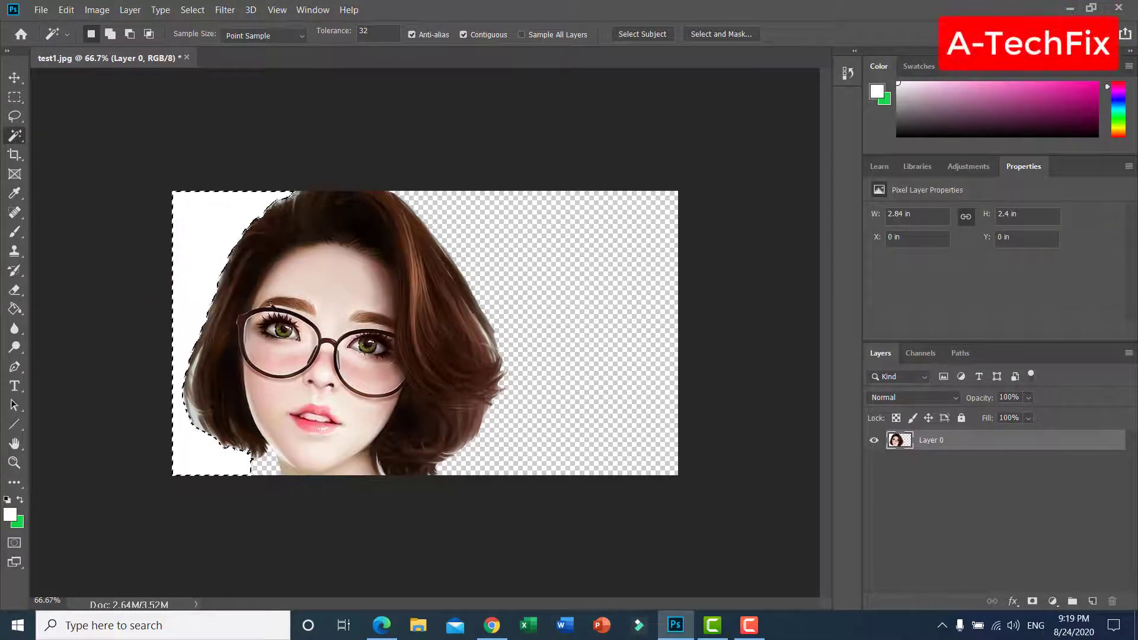
pyautogui.press('Delete')
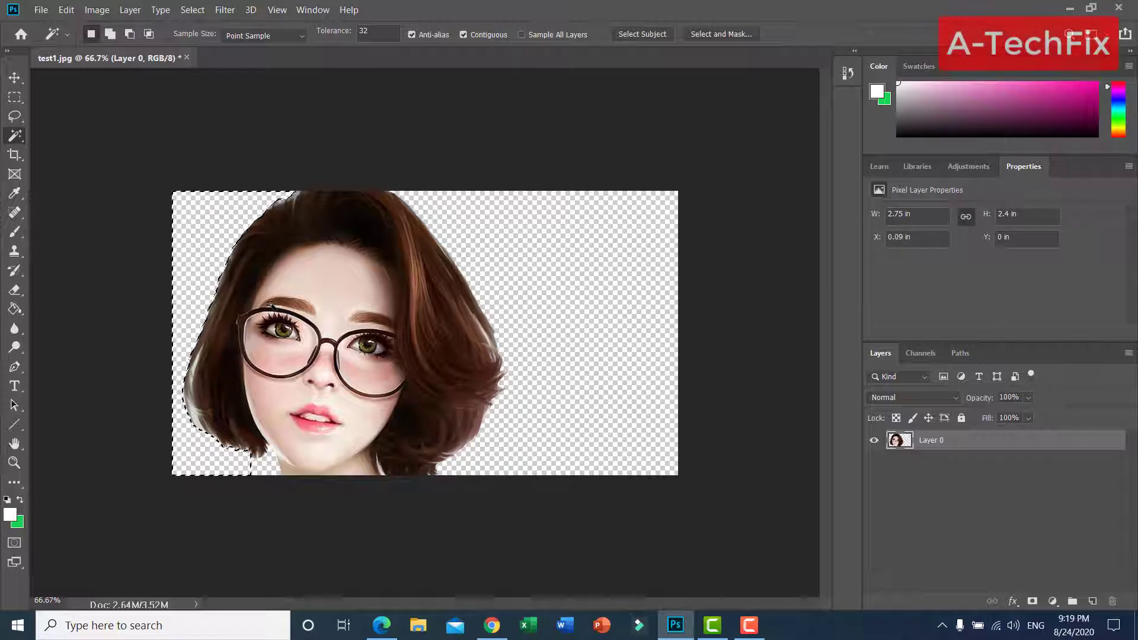
pyautogui.click(127, 206)
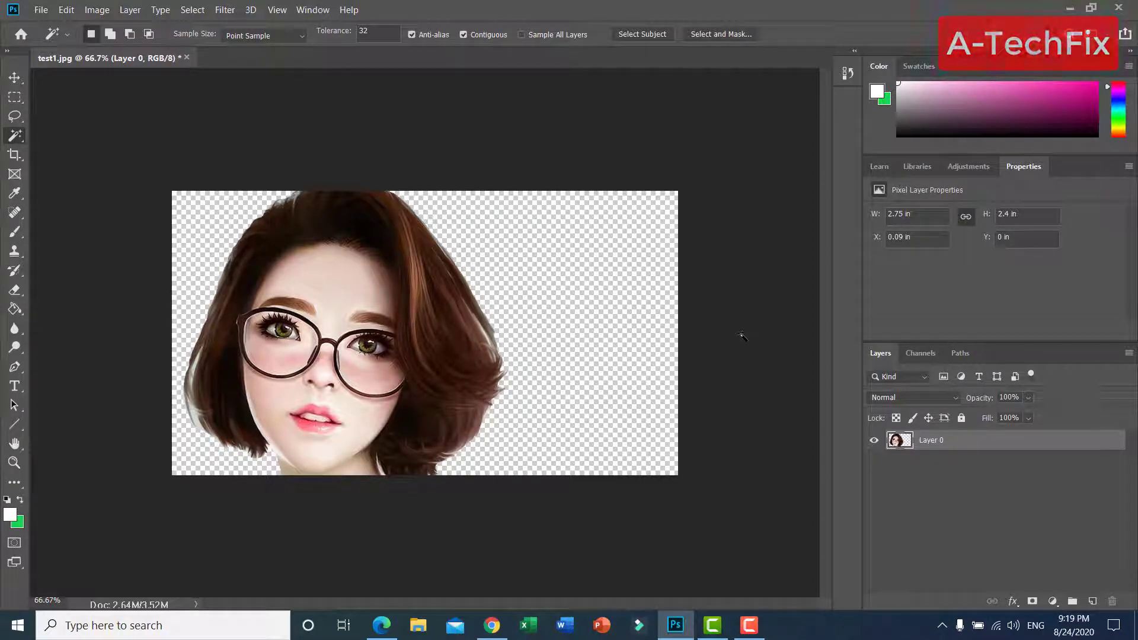
# Save the image to the Desktop as a PNG named test1, using the large file size option
pyautogui.click(41, 10)
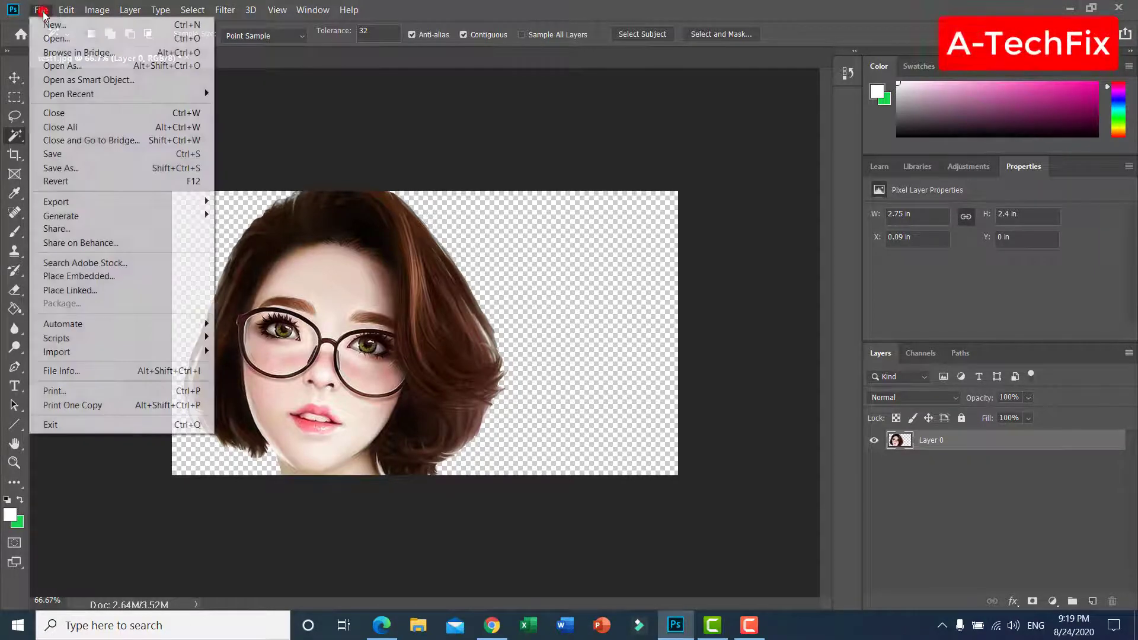
pyautogui.click(126, 168)
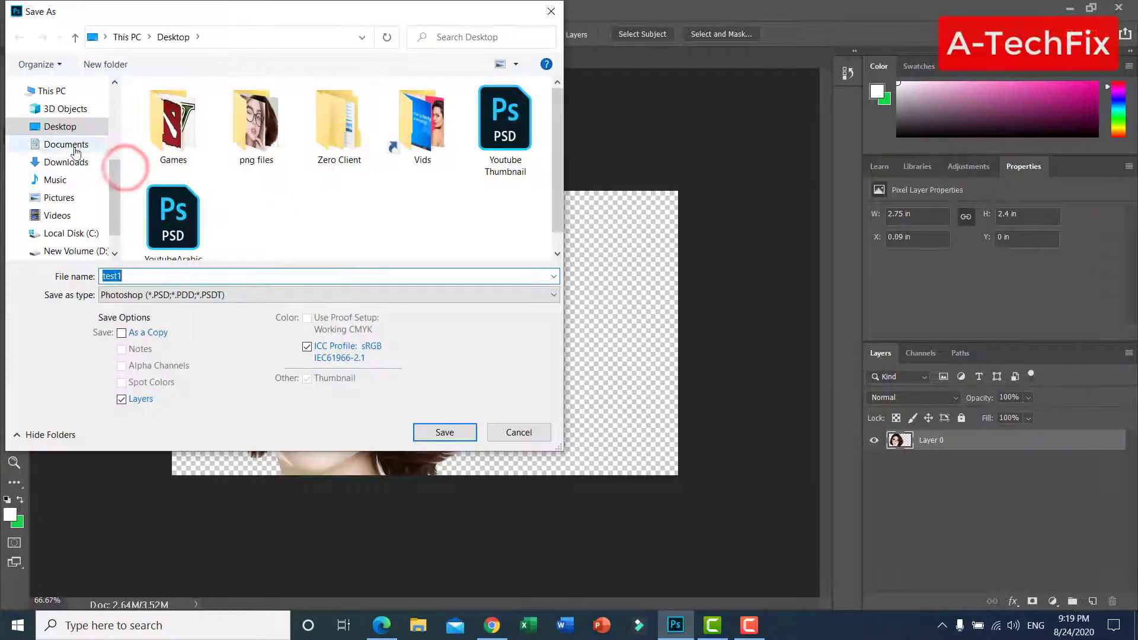
pyautogui.click(47, 126)
pyautogui.click(196, 295)
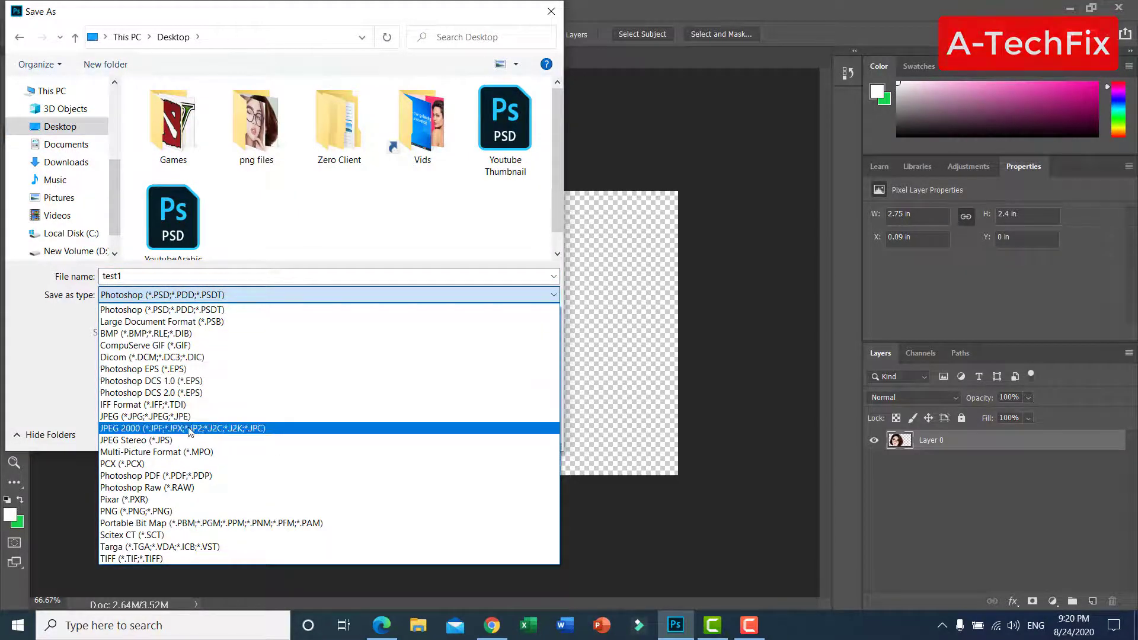
pyautogui.click(168, 512)
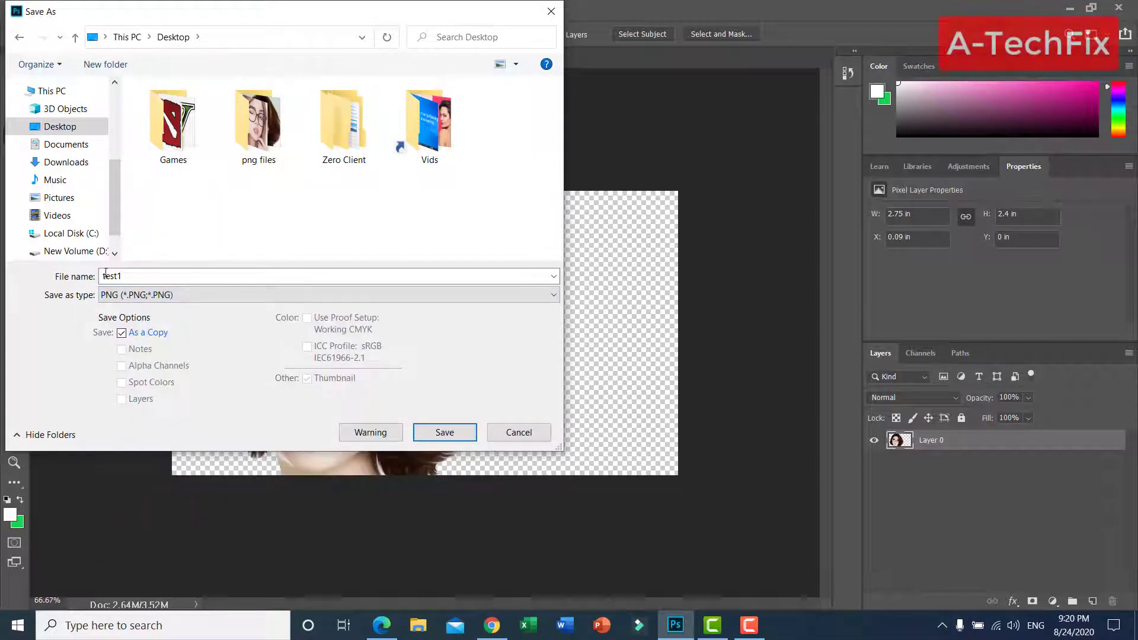
pyautogui.click(444, 432)
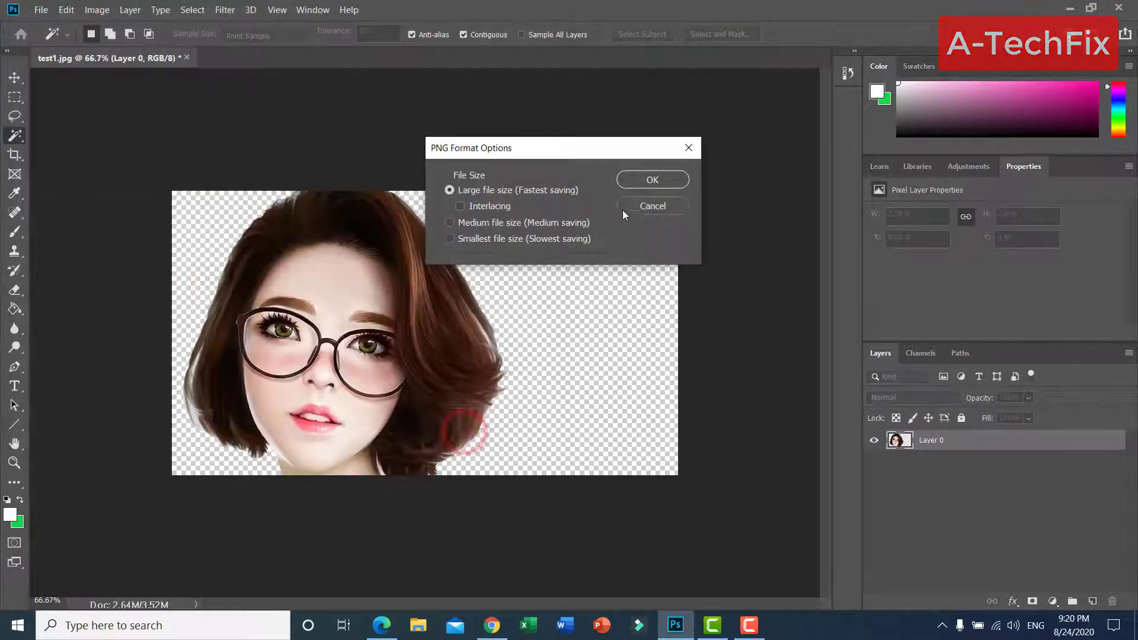
pyautogui.click(652, 181)
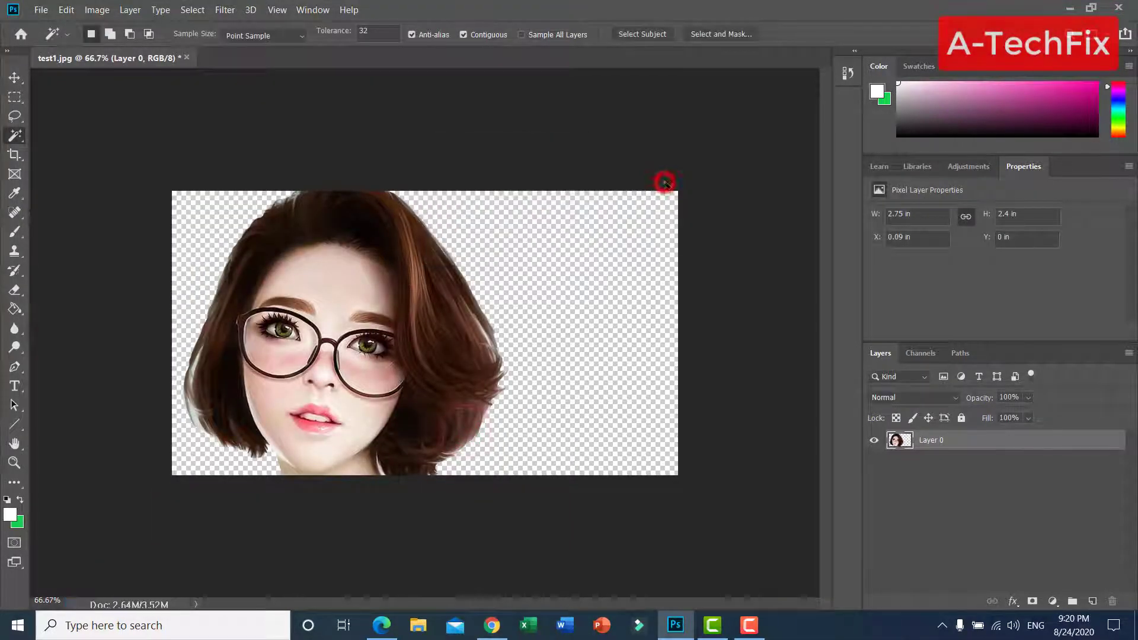
# Switch to the desktop and place the new test1 PNG directly below the original test1 image
pyautogui.click(1069, 9)
pyautogui.click(554, 380)
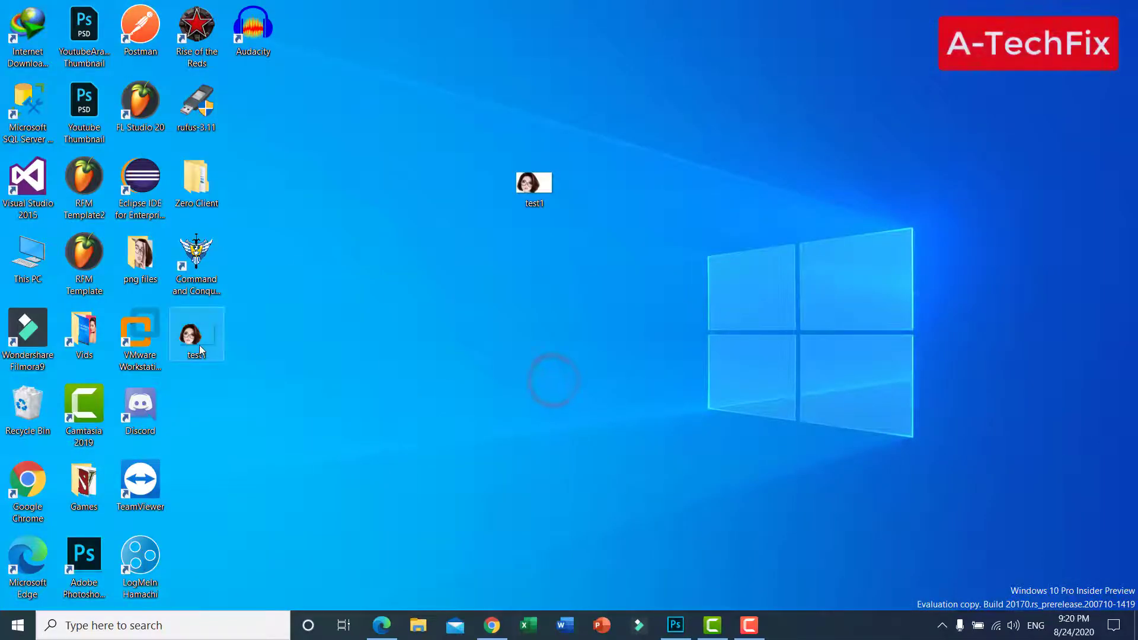
pyautogui.moveTo(197, 335); pyautogui.dragTo(516, 273)
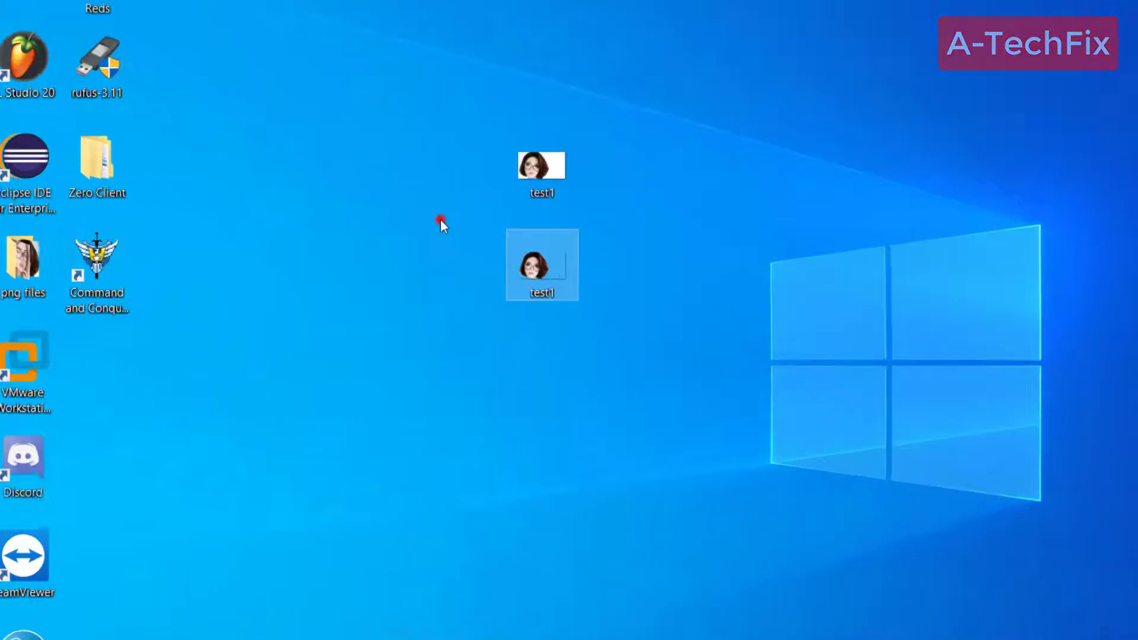
# Open the test1 PNG to check the cutout, close it, and move its icon one column to the left of the original image
pyautogui.moveTo(450, 226); pyautogui.dragTo(614, 326)
pyautogui.moveTo(922, 573); pyautogui.dragTo(933, 625)
pyautogui.click(935, 634)
pyautogui.doubleClick(648, 343)
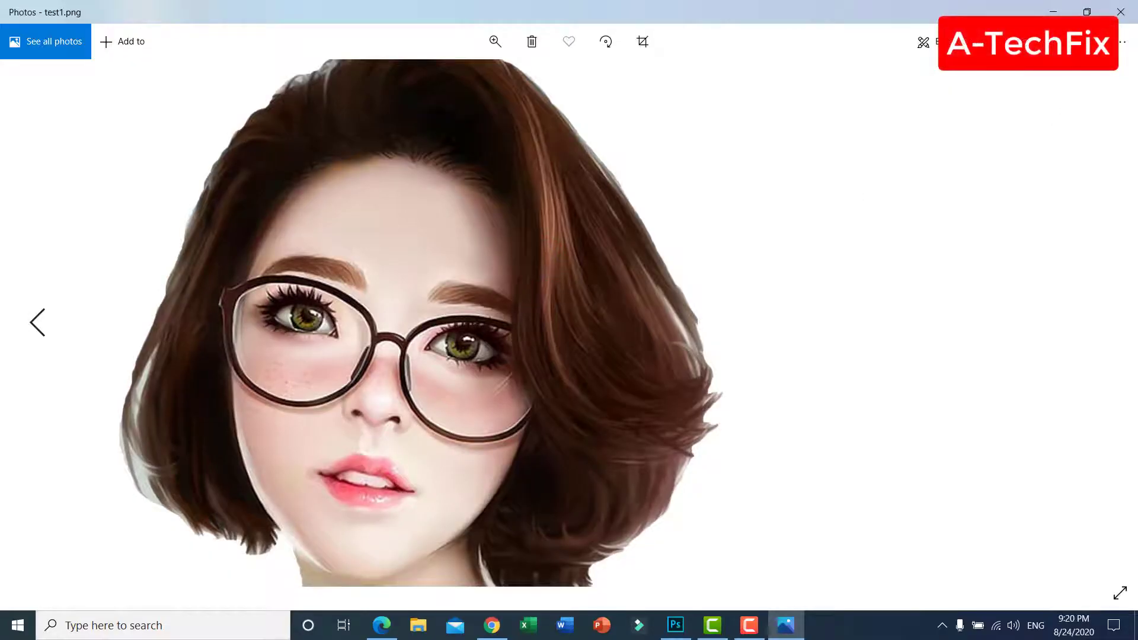
pyautogui.click(1125, 9)
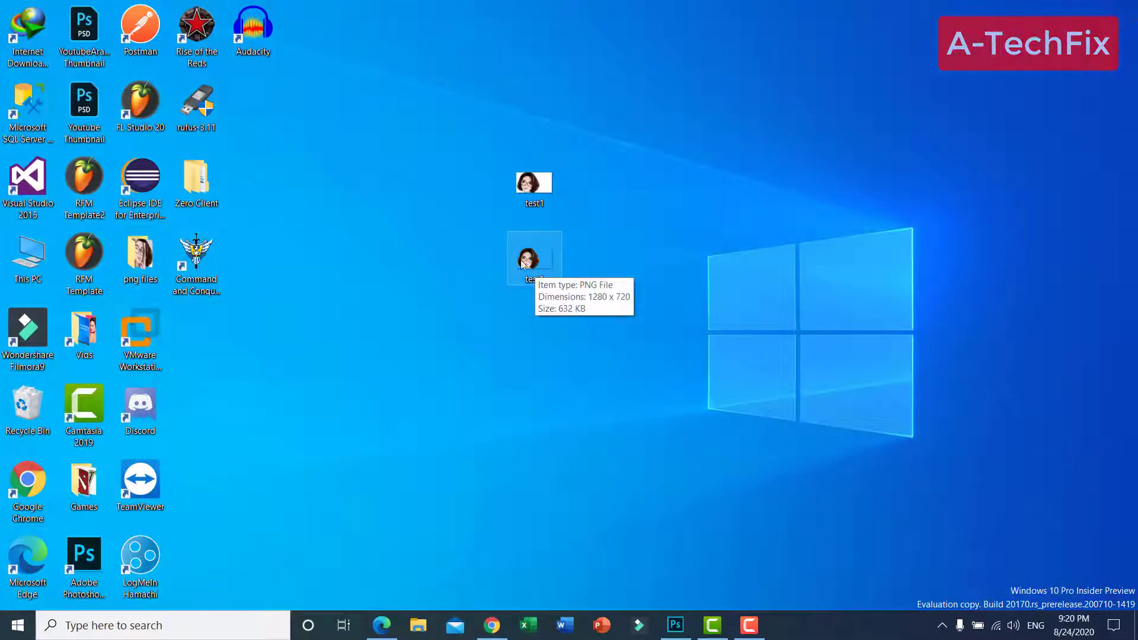
pyautogui.moveTo(522, 261); pyautogui.dragTo(468, 262)
pyautogui.click(517, 396)
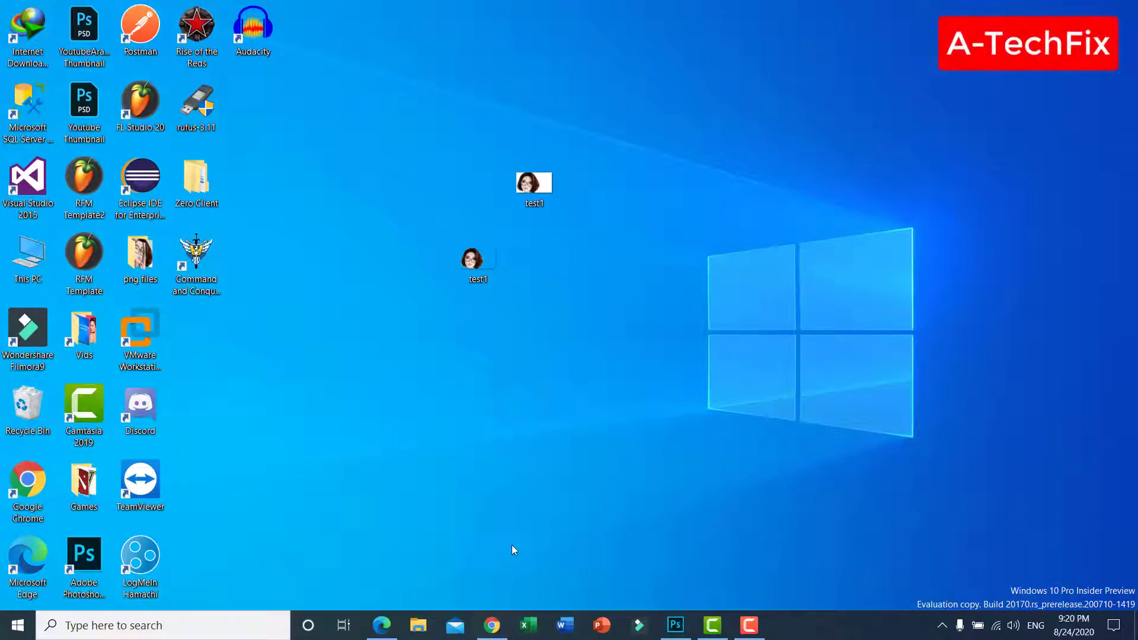
# Switch back to Photoshop, add a new layer above the portrait, and fill it with the green swatch colour using the Paint Bucket
pyautogui.click(675, 621)
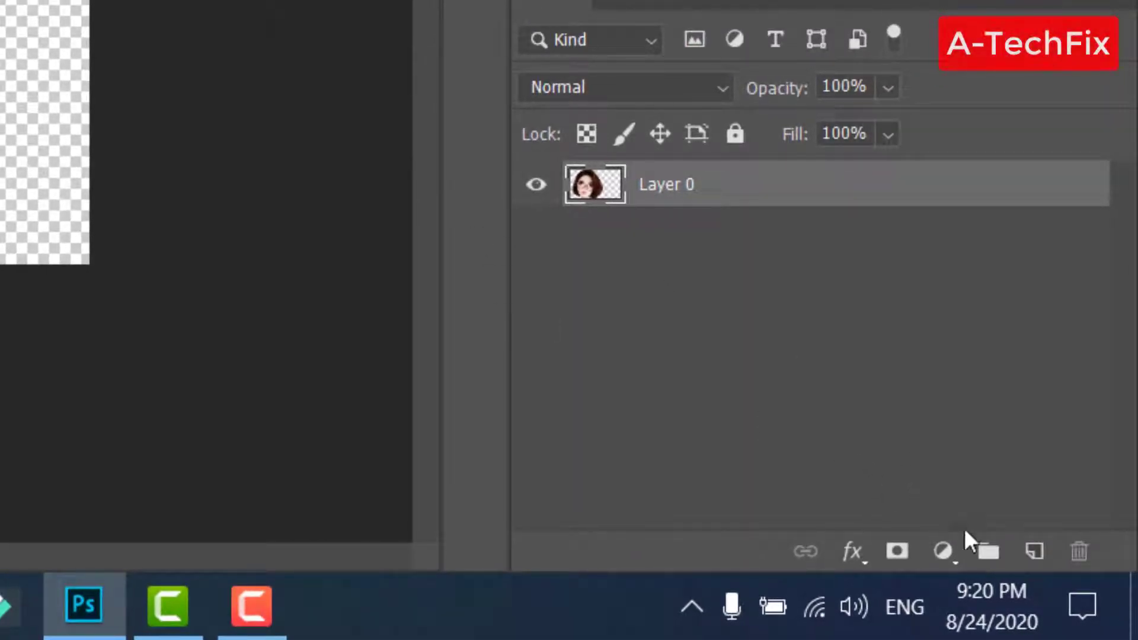
pyautogui.click(1034, 556)
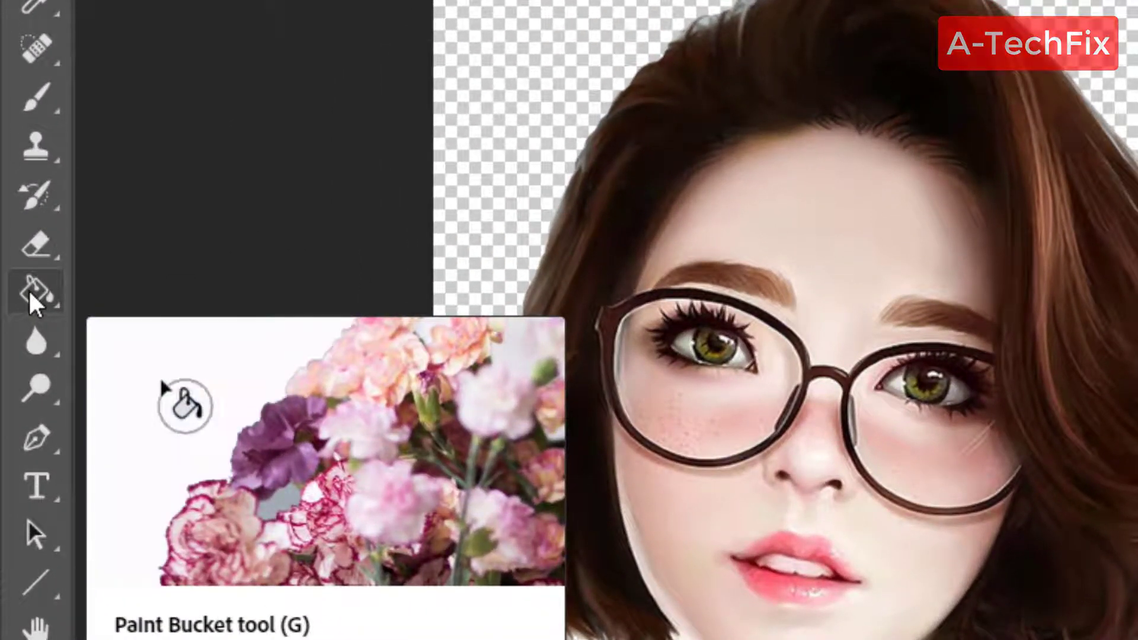
pyautogui.click(29, 291)
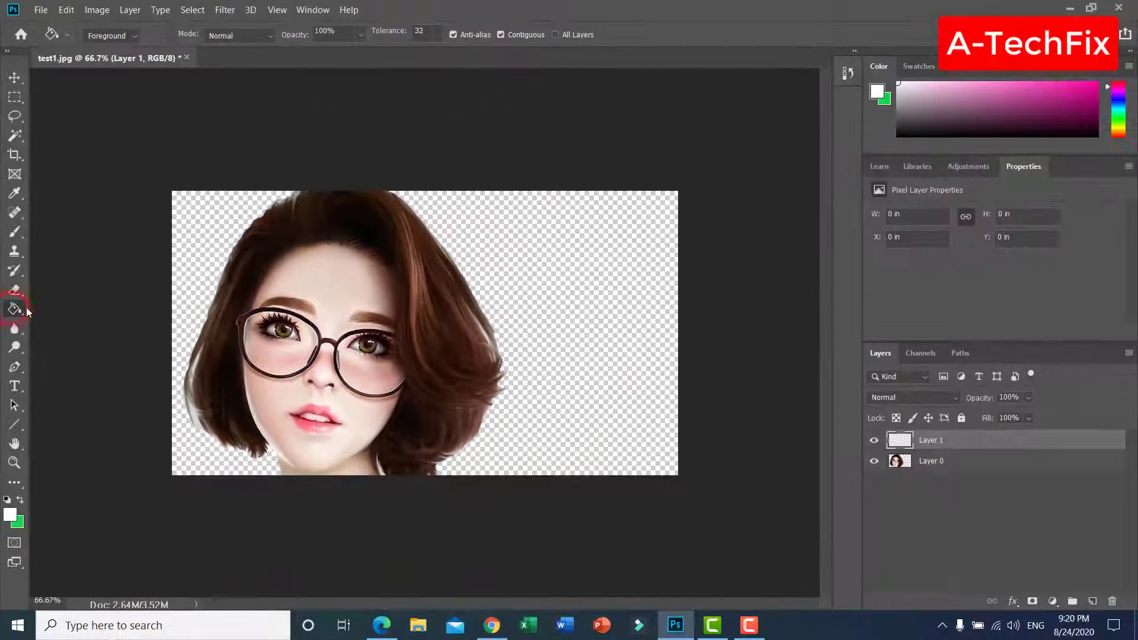
pyautogui.click(19, 501)
pyautogui.click(600, 273)
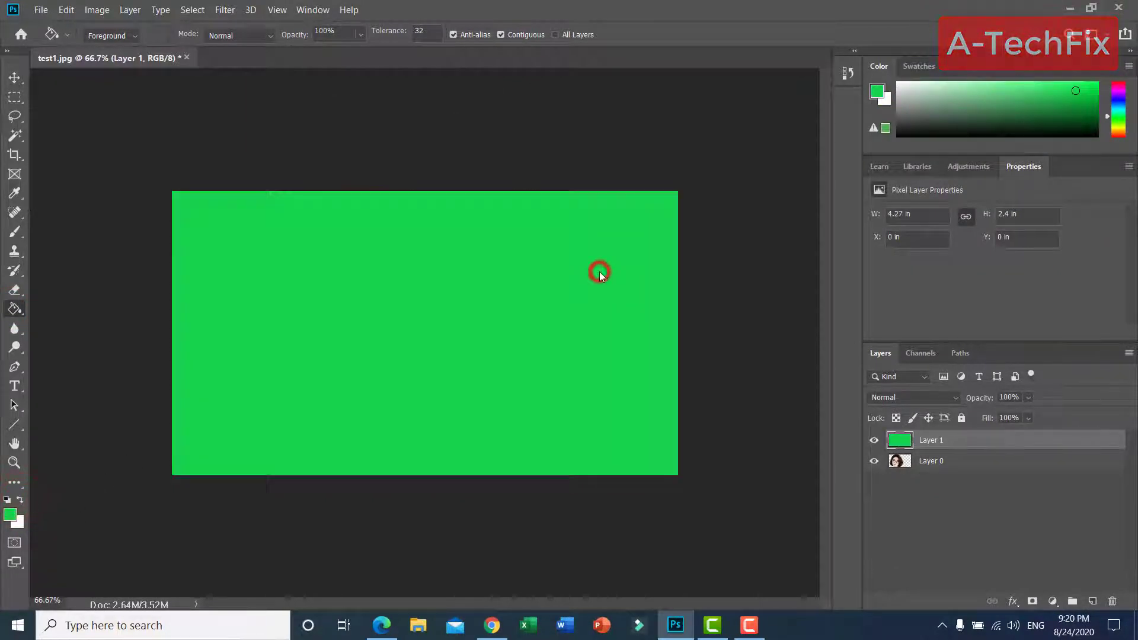
# Move Layer 0 above the green layer and shift the portrait slightly to the left on the canvas with the Move tool
pyautogui.click(946, 468)
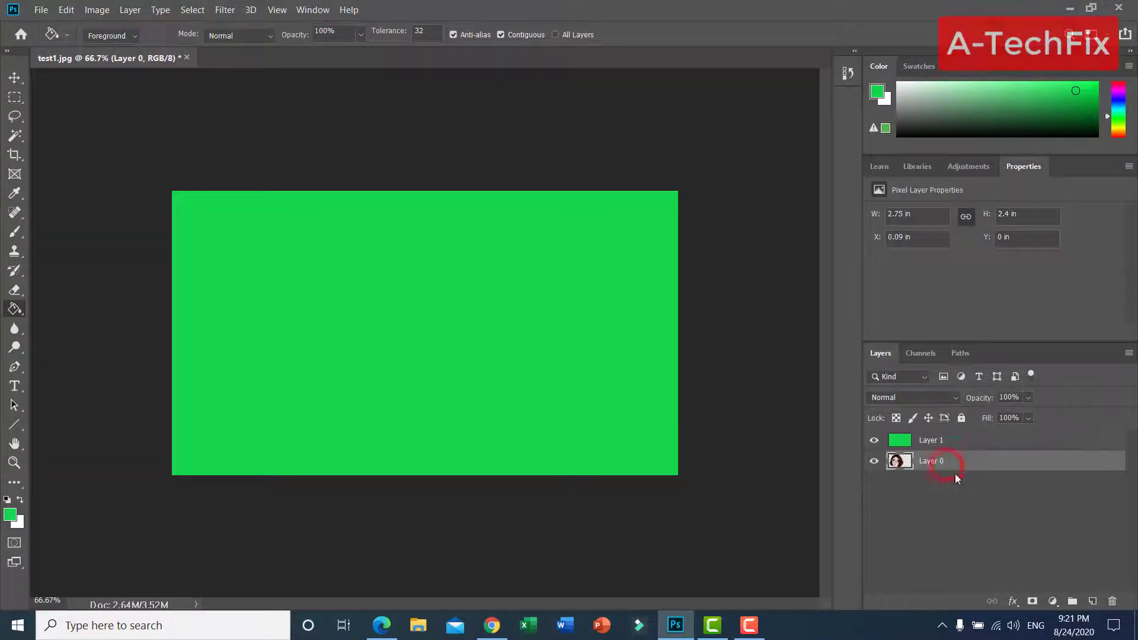
pyautogui.moveTo(956, 466); pyautogui.dragTo(955, 434)
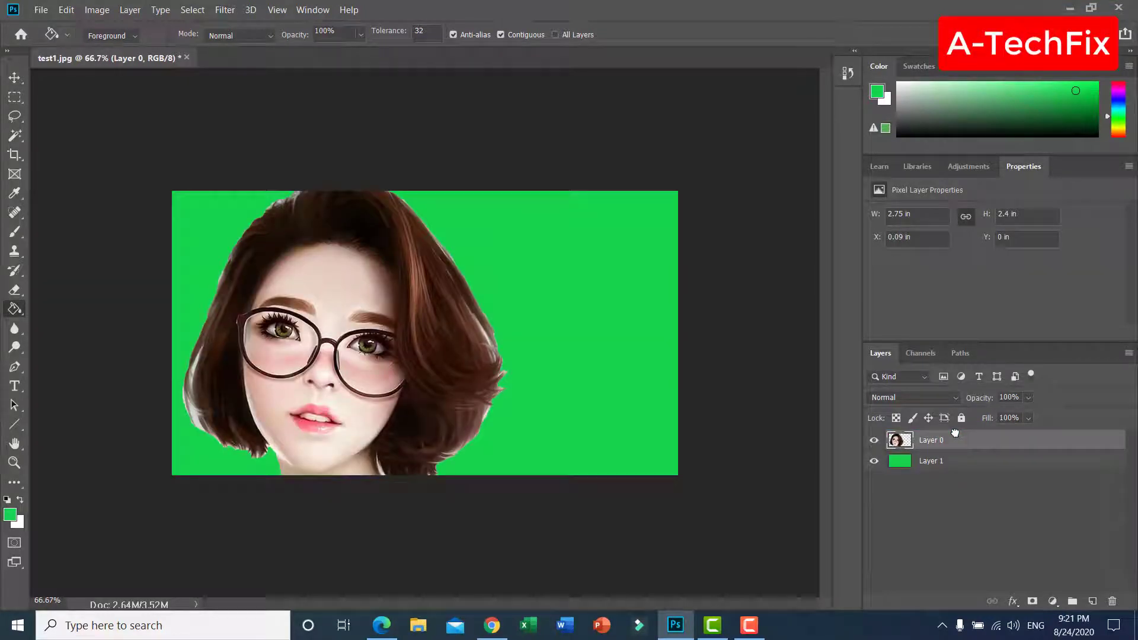
pyautogui.click(17, 80)
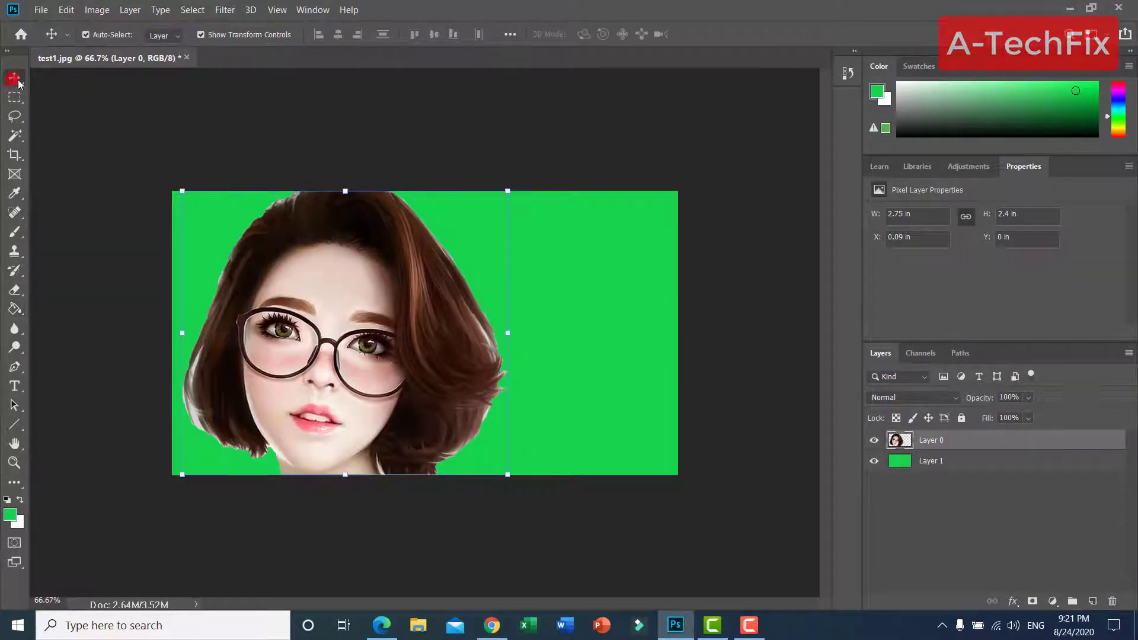
pyautogui.click(166, 127)
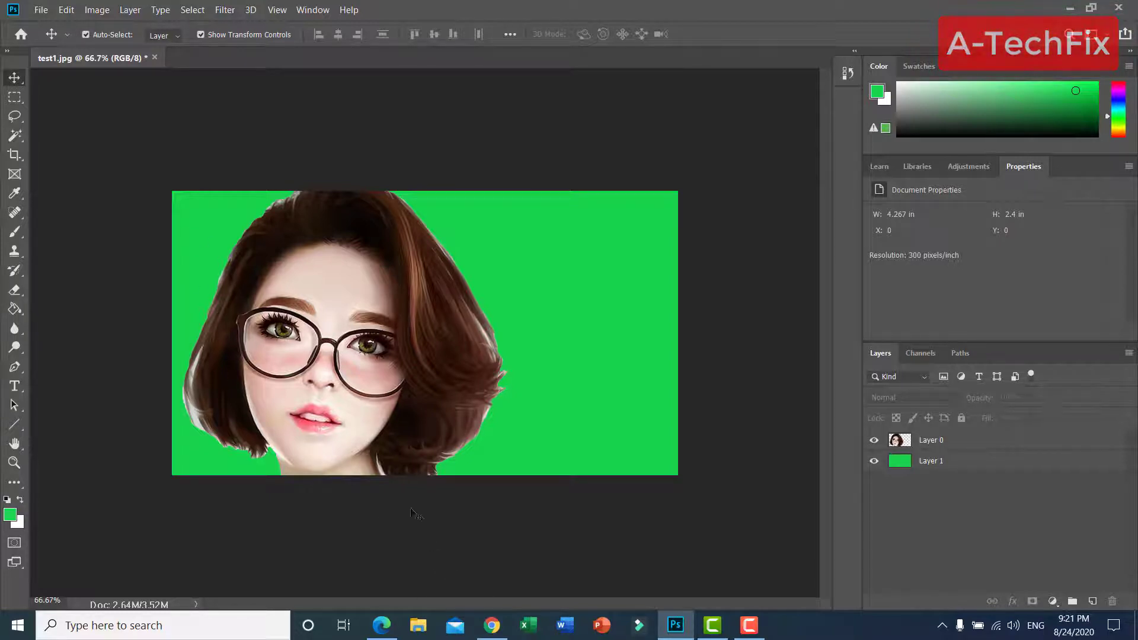
pyautogui.moveTo(350, 392); pyautogui.dragTo(255, 385)
pyautogui.click(390, 540)
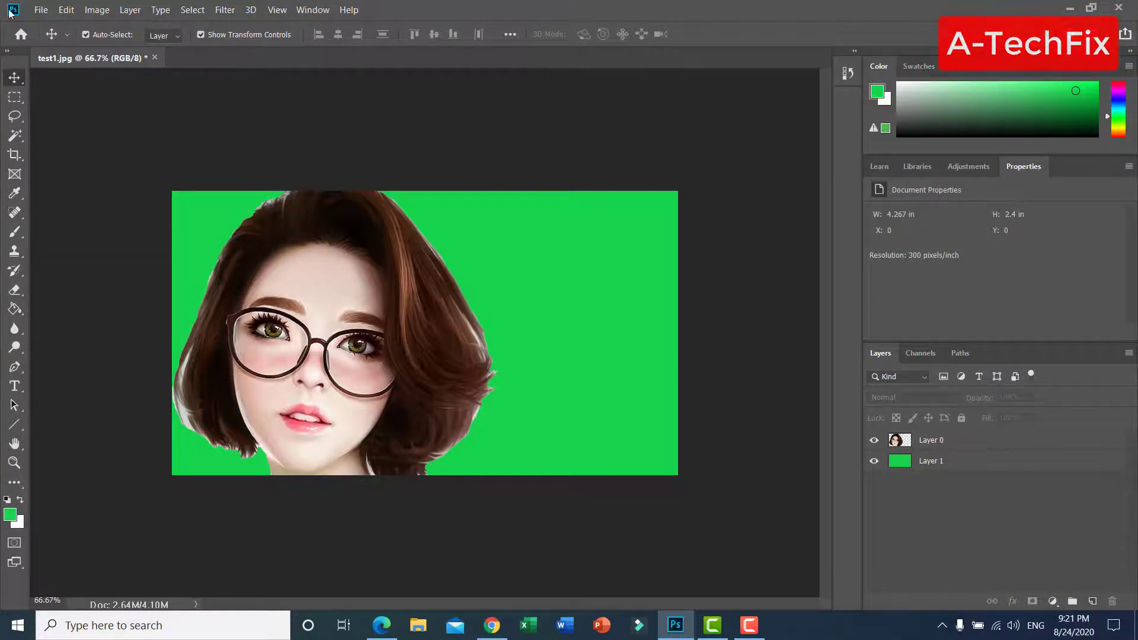
# Save the green-background portrait to the Desktop as a JPEG named jkhjkh at Maximum quality 12
pyautogui.click(41, 10)
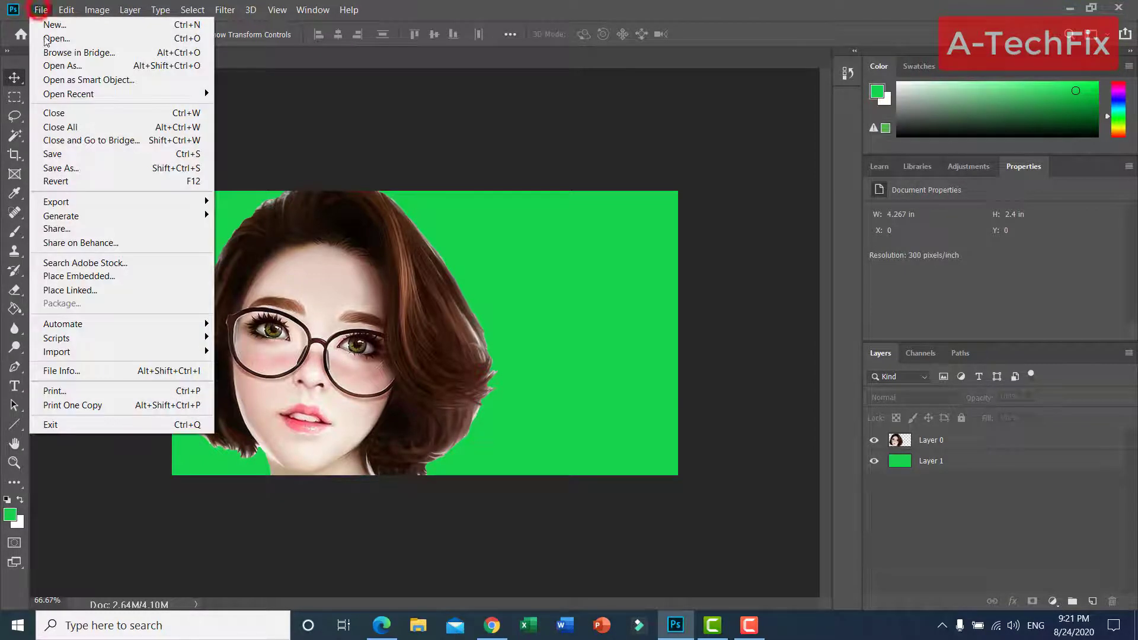
pyautogui.click(97, 167)
pyautogui.click(58, 126)
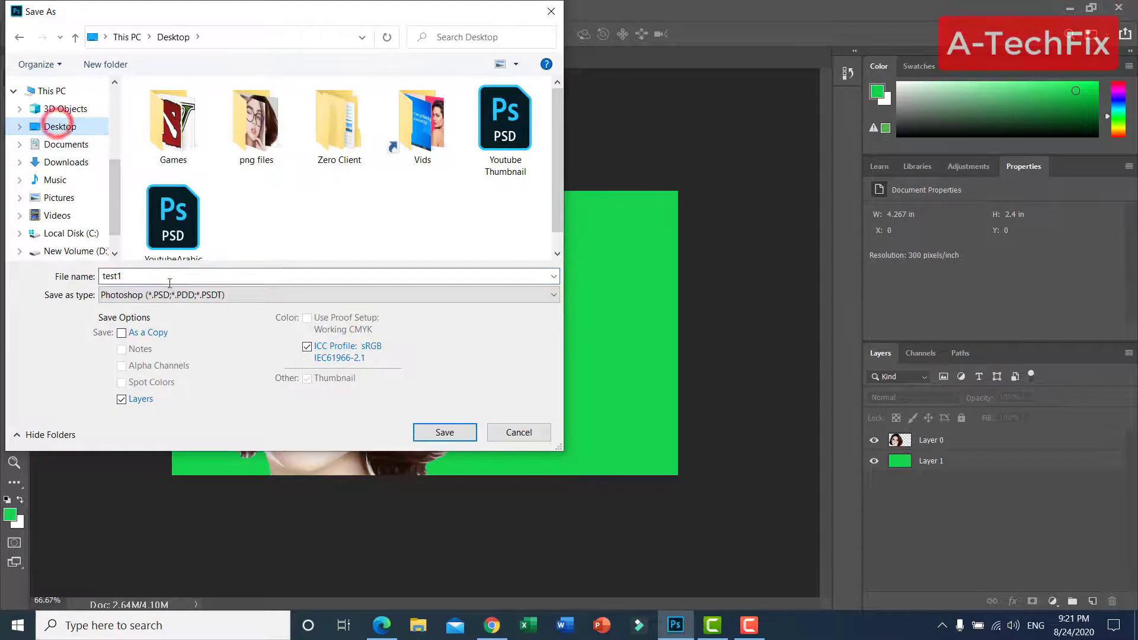
pyautogui.click(172, 295)
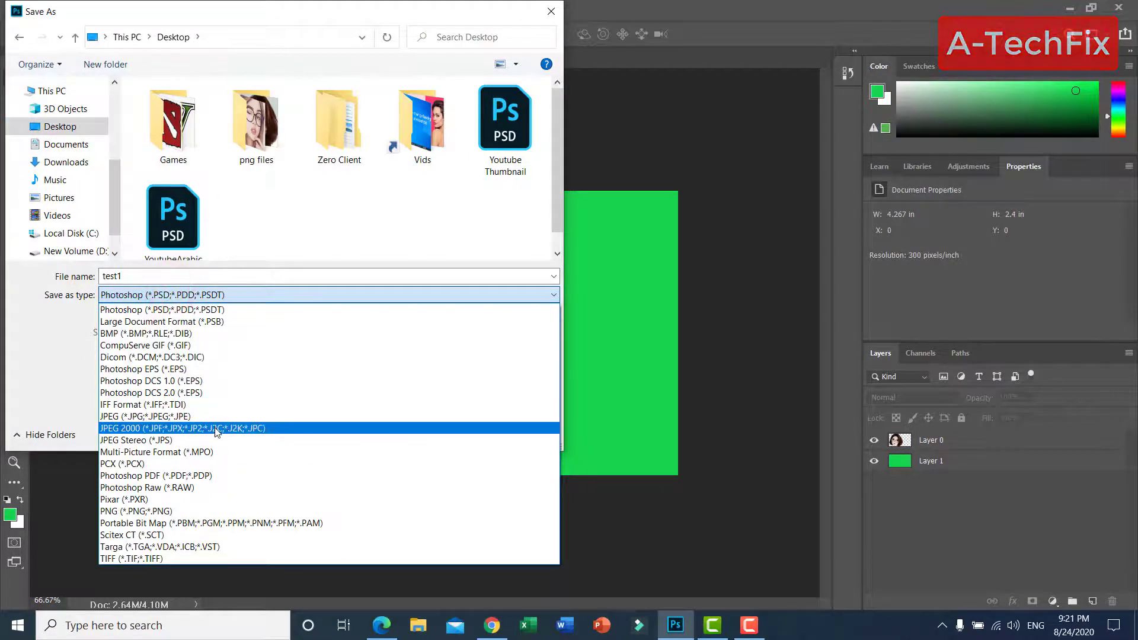
pyautogui.click(173, 417)
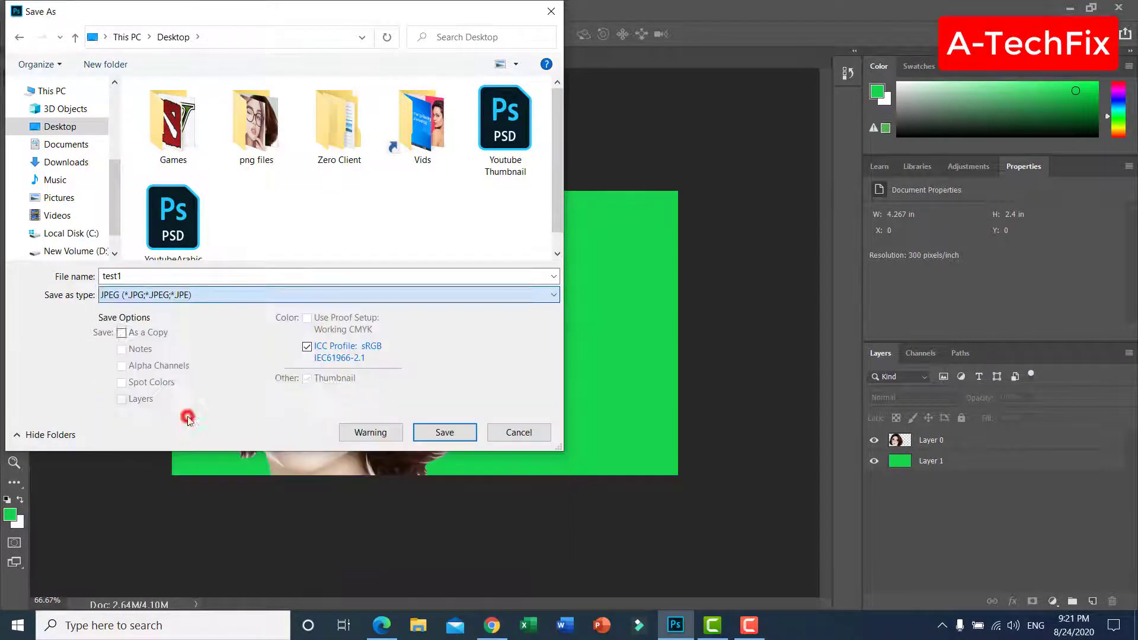
pyautogui.doubleClick(138, 277)
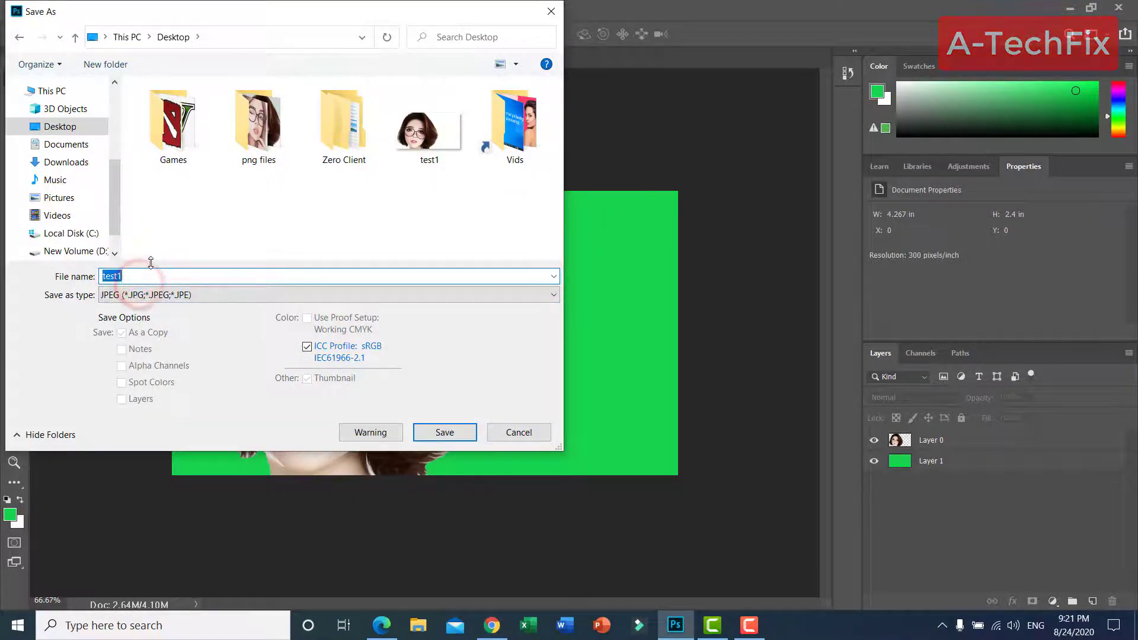
pyautogui.write('jkhjkh')
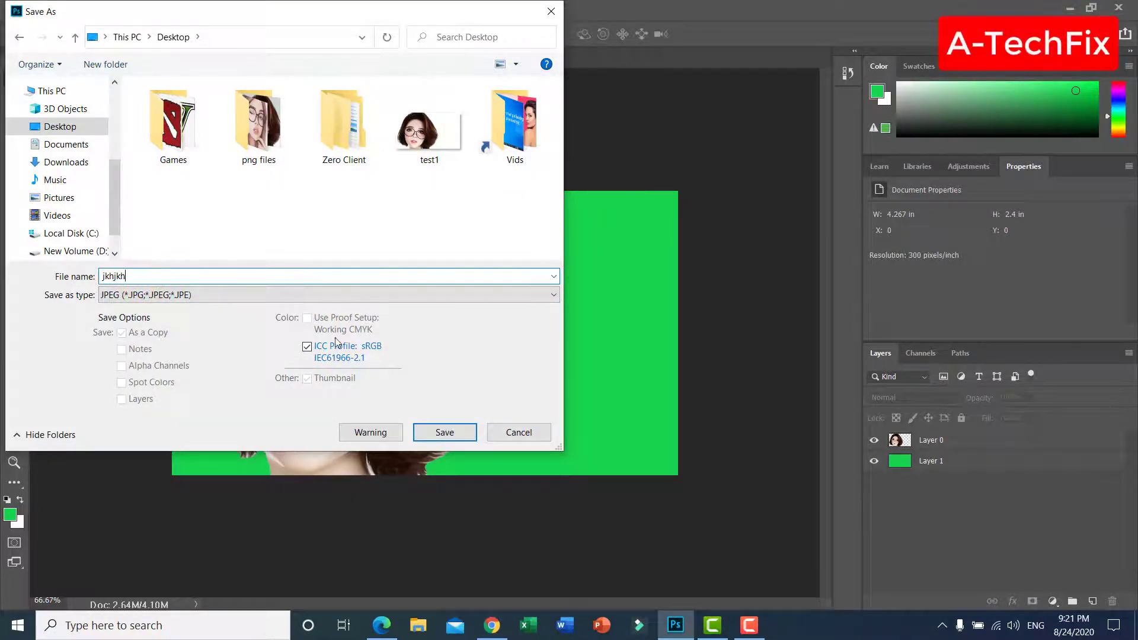
pyautogui.click(445, 432)
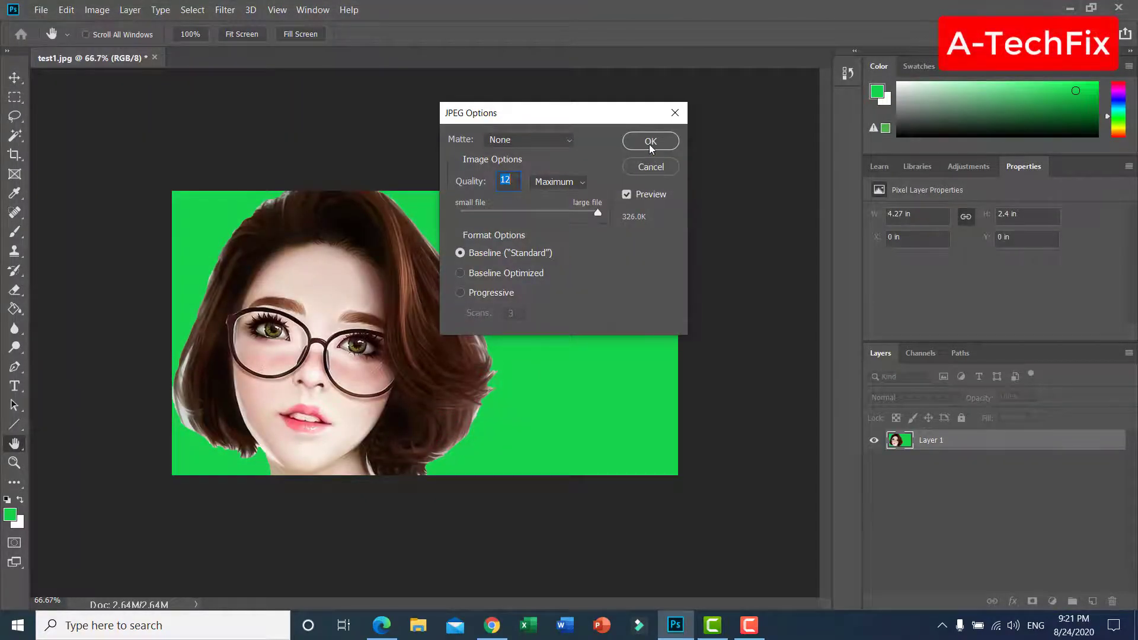
pyautogui.click(650, 141)
# Switch to the desktop and place the jkhjkh image diagonally below and left of the test1 PNG
pyautogui.click(1066, 9)
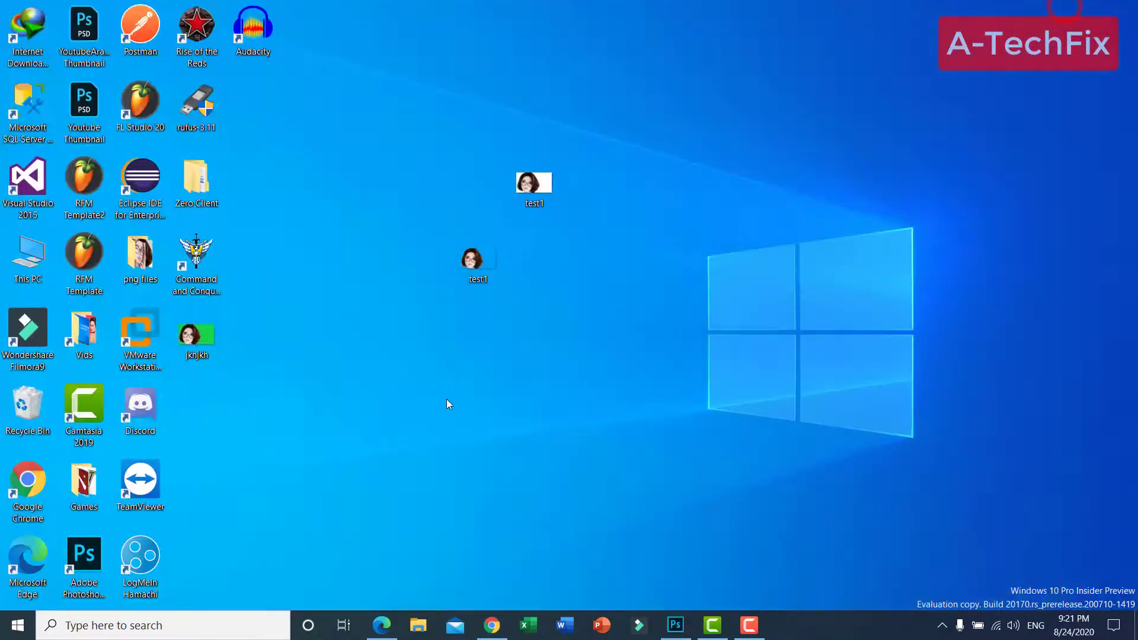
pyautogui.click(434, 426)
pyautogui.moveTo(205, 330); pyautogui.dragTo(410, 347)
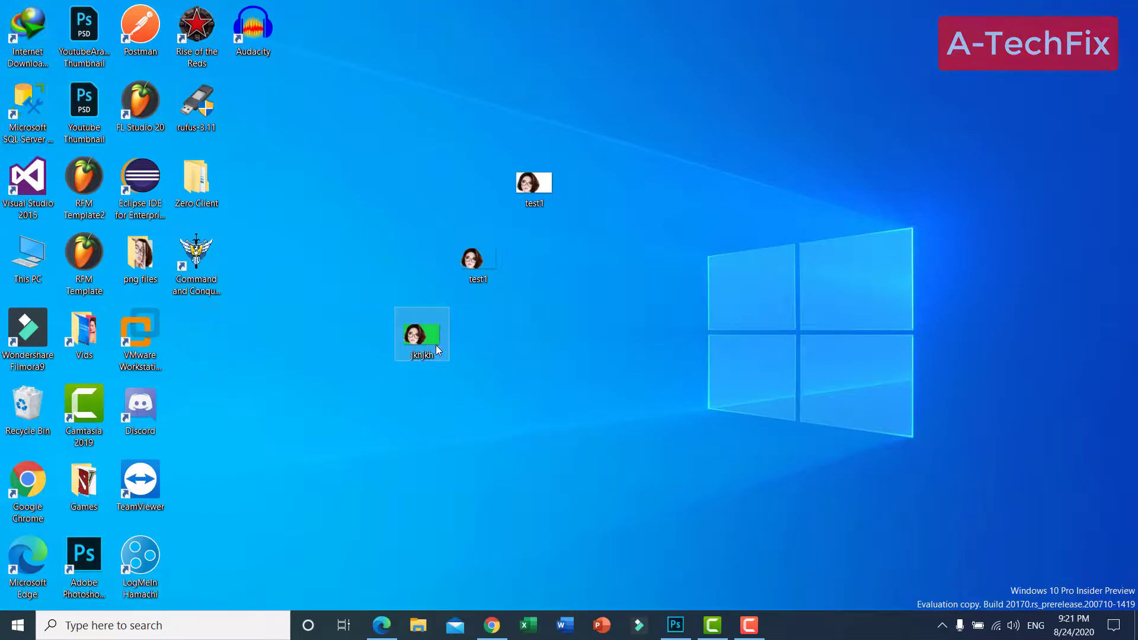
# Open the jkhjkh image from the desktop to check its new background, and close the viewer
pyautogui.doubleClick(435, 345)
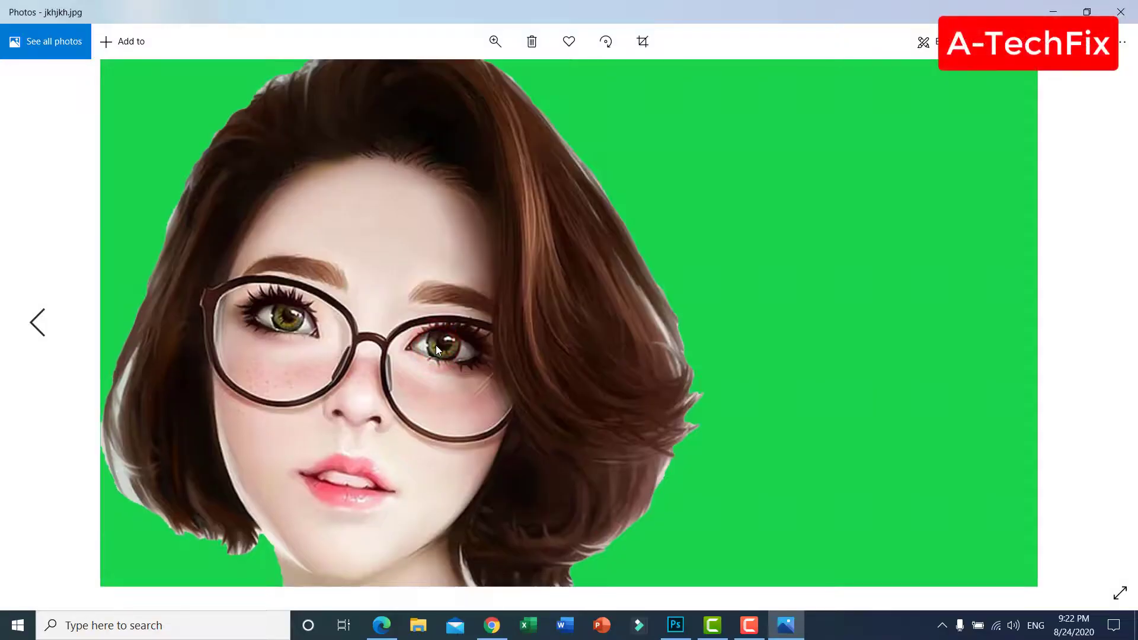
pyautogui.click(1130, 13)
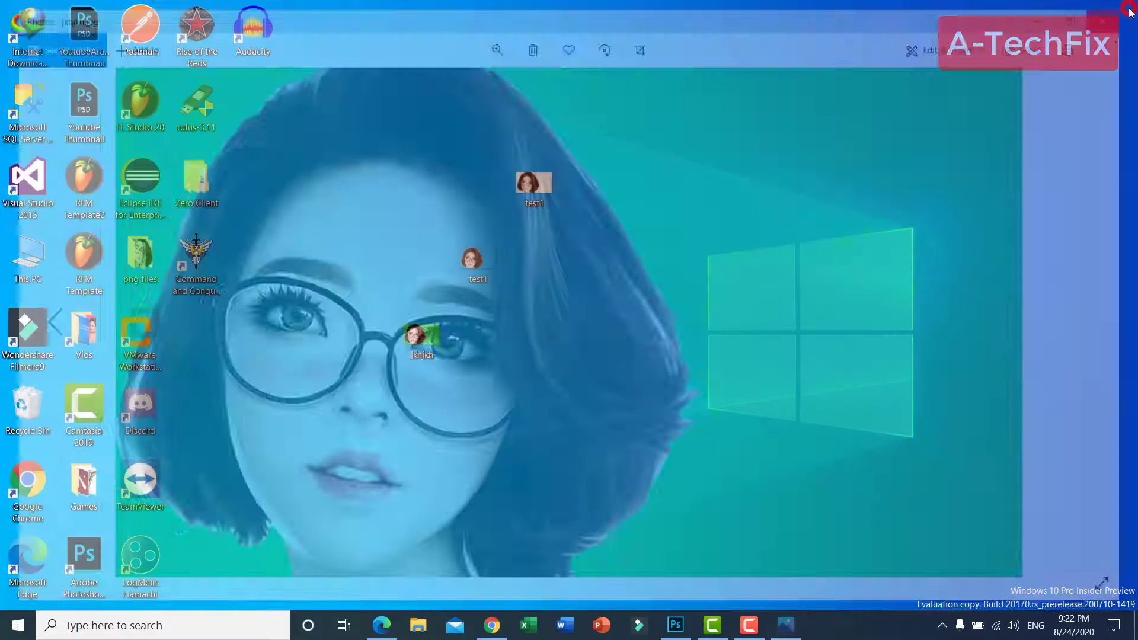
pyautogui.click(691, 333)
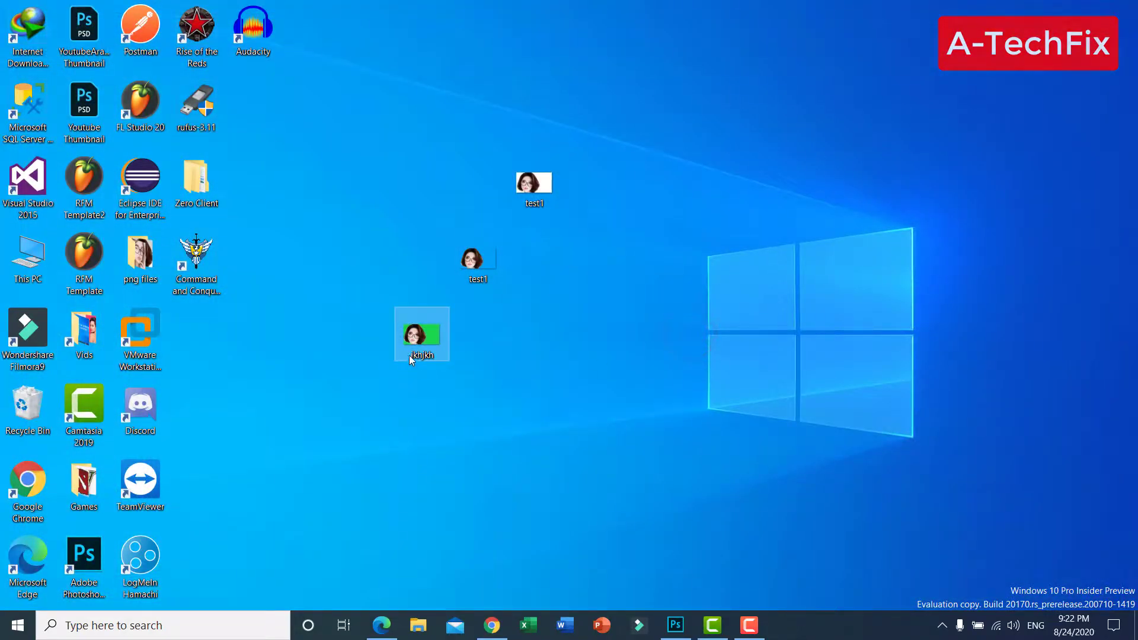